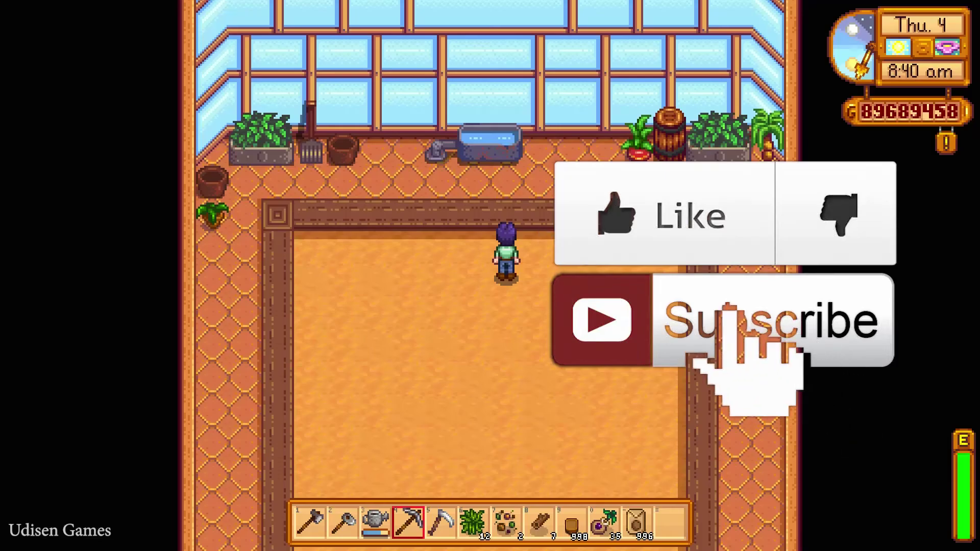
Step: Walk the farmer down out of the greenhouse, then right and down-right toward the farmhouse
key("s")
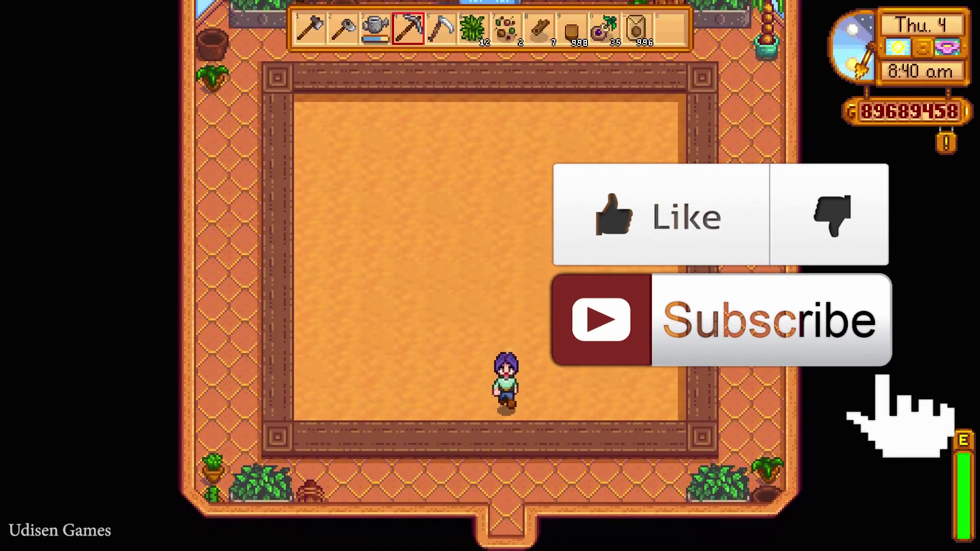
key("s")
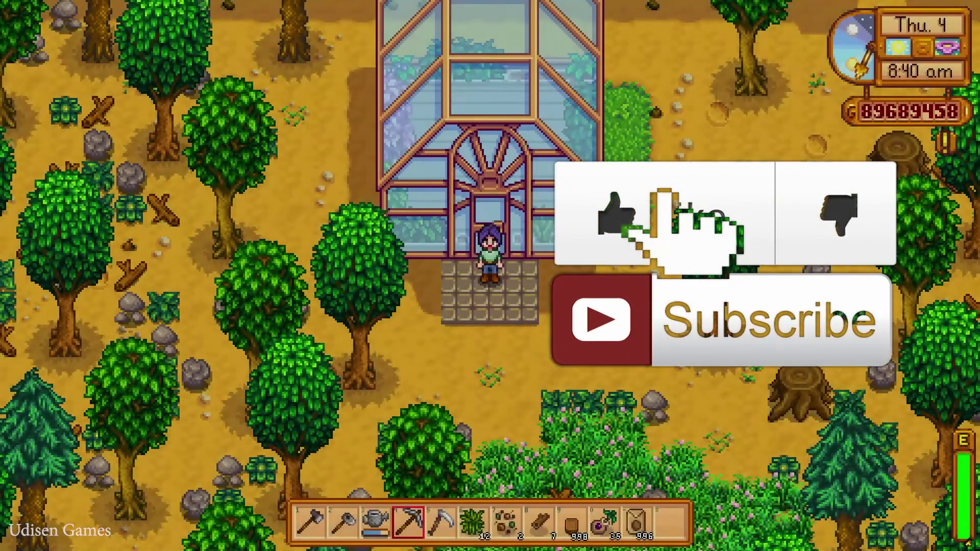
key("d")
key("w")
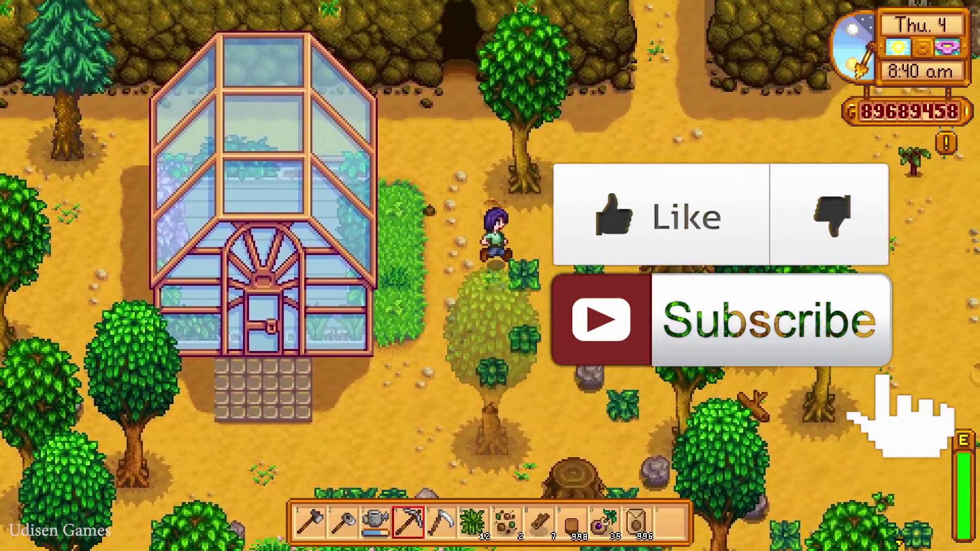
key("d")
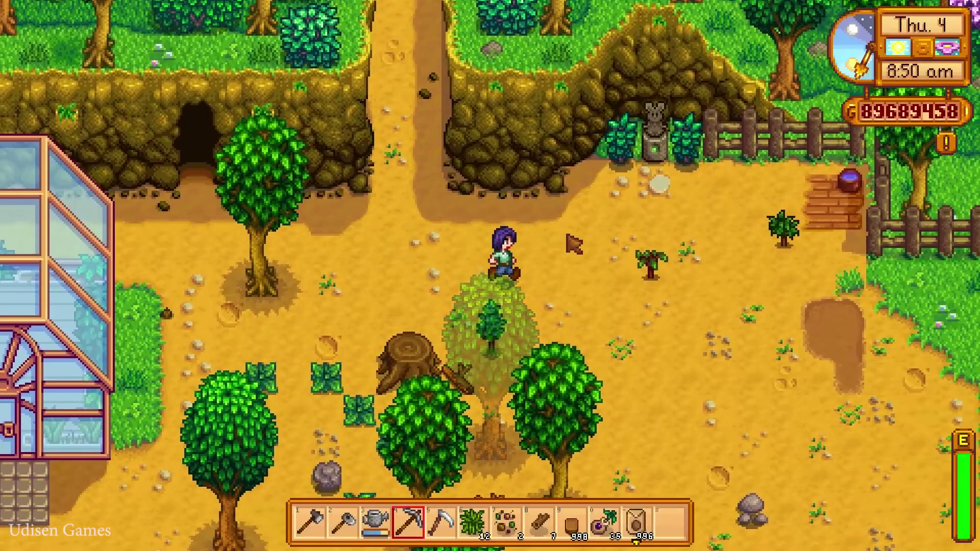
key("d")
key("s")
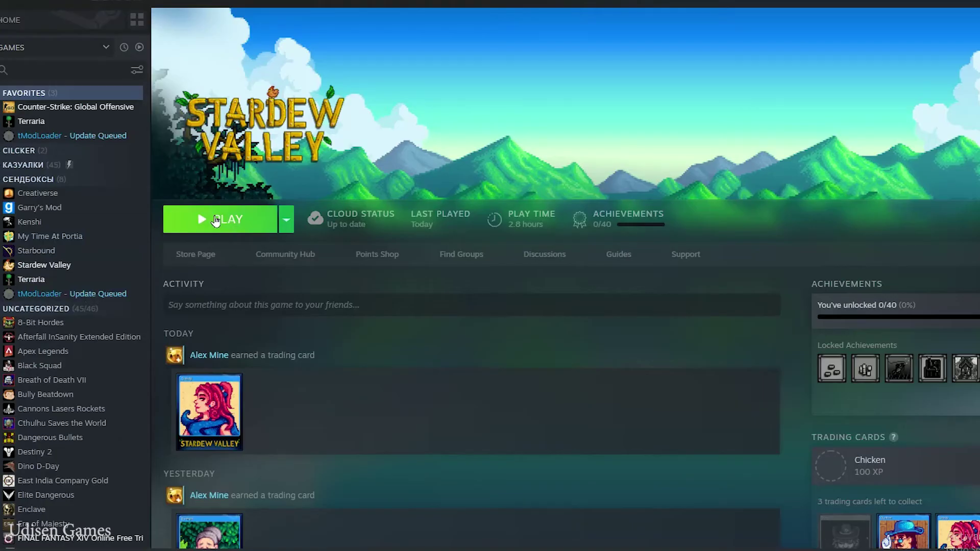
left_click(66, 251)
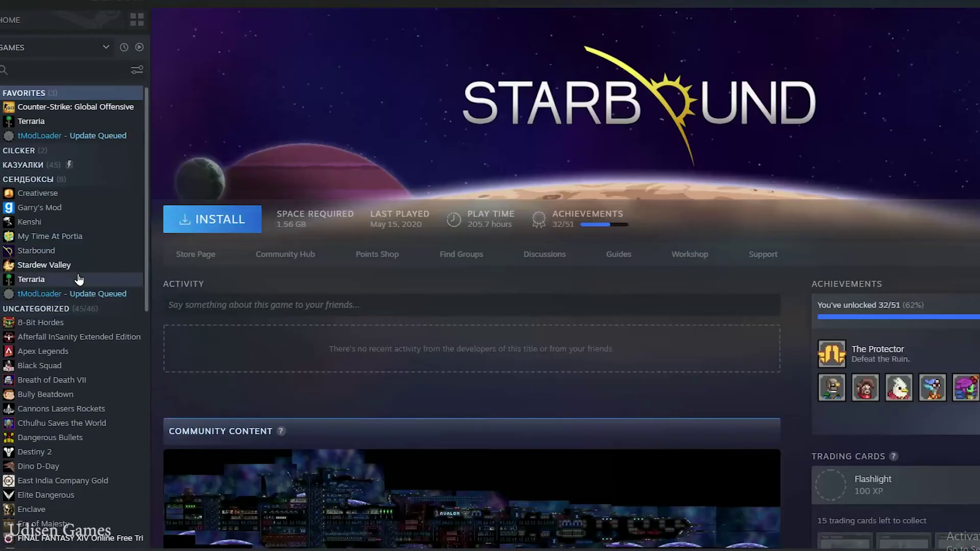
left_click(86, 270)
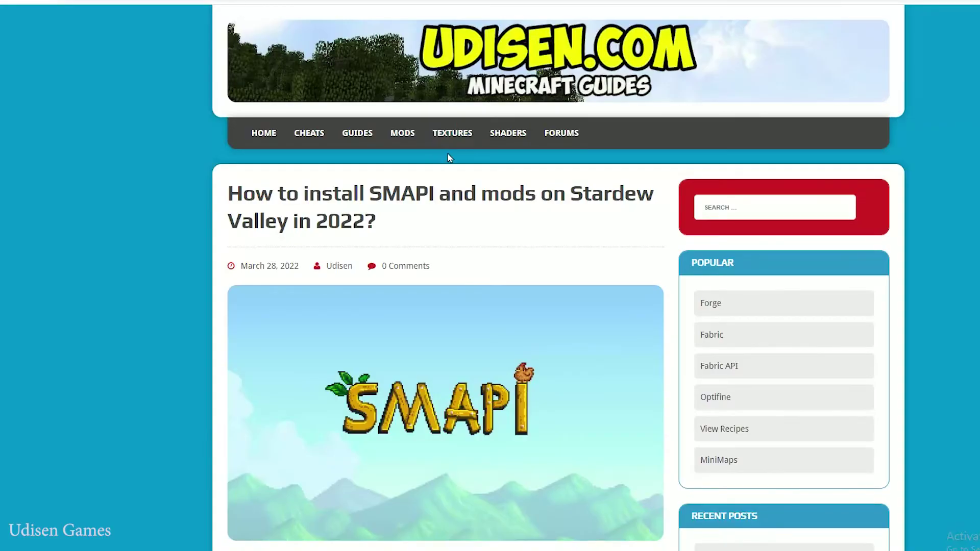
Step: Scroll through the Udisen SMAPI installation guide, highlighting the article title along the way
scroll(479, 215, "down", 6)
scroll(370, 160, "up", 5)
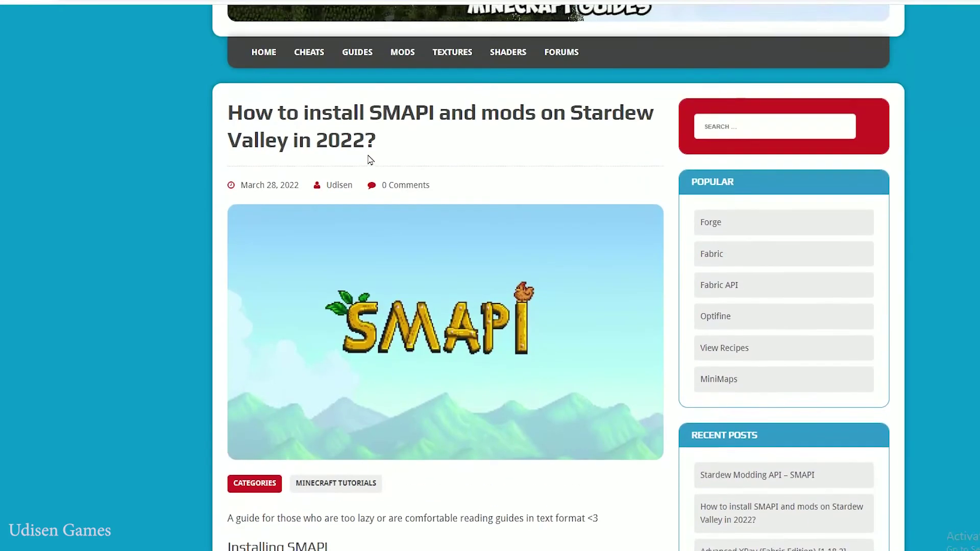
scroll(370, 160, "down", 3)
scroll(323, 153, "up", 1)
left_click_drag(243, 36, 428, 77)
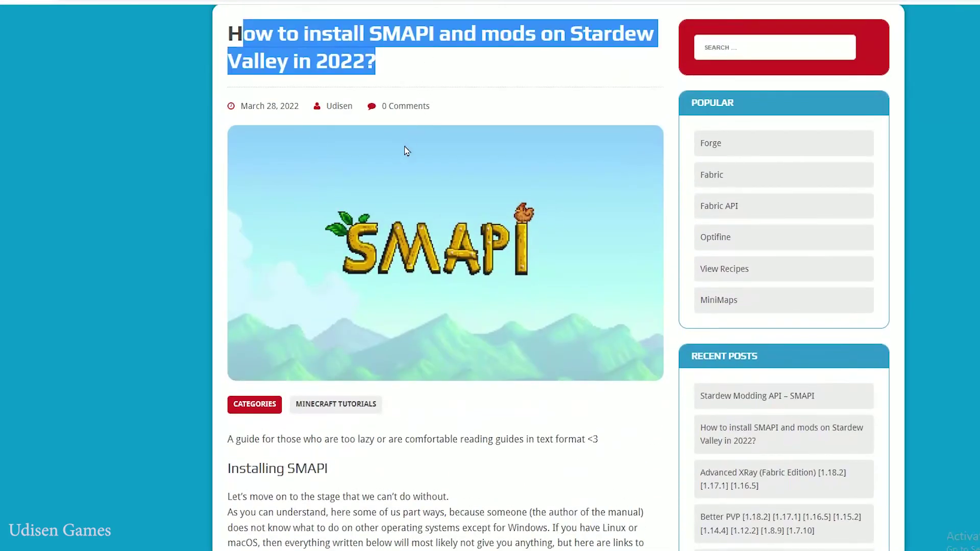
scroll(380, 139, "down", 20)
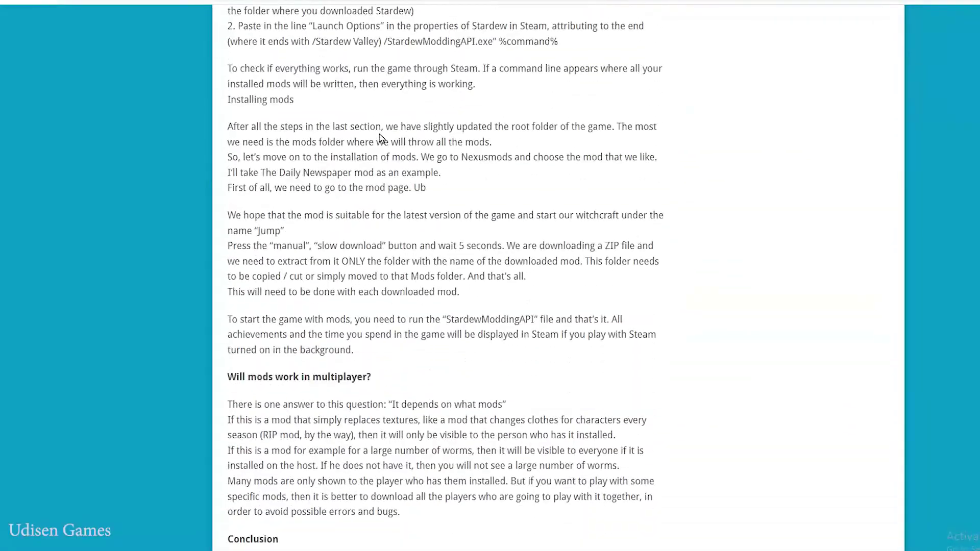
scroll(388, 107, "down", 10)
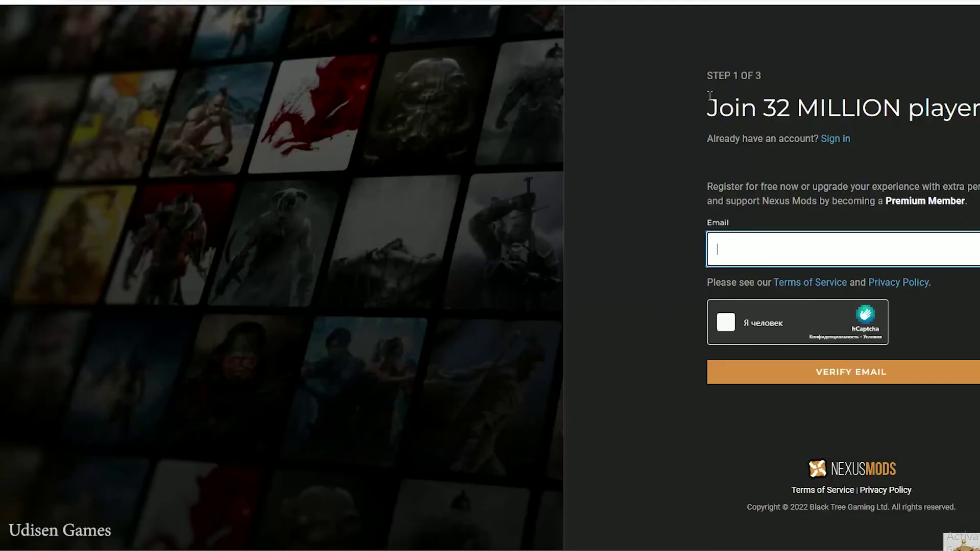
Step: Look over the Nexus Mods sign-up page, selecting its heading and the Email field
triple_click(710, 96)
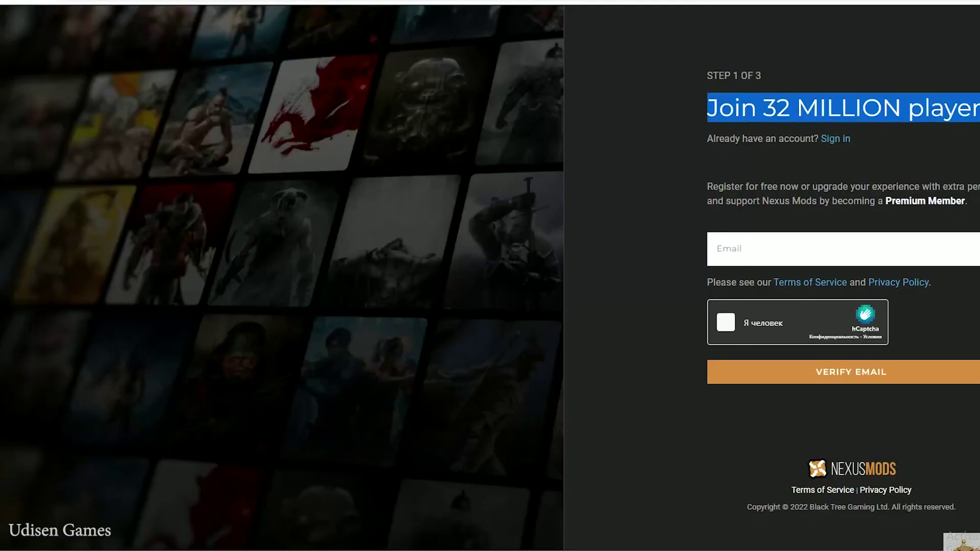
left_click(709, 261)
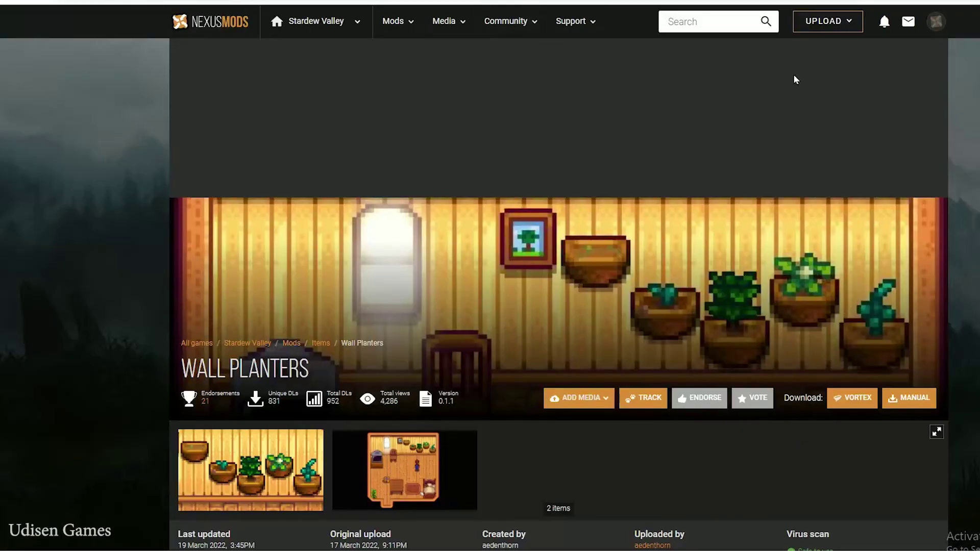
scroll(474, 302, "down", 5)
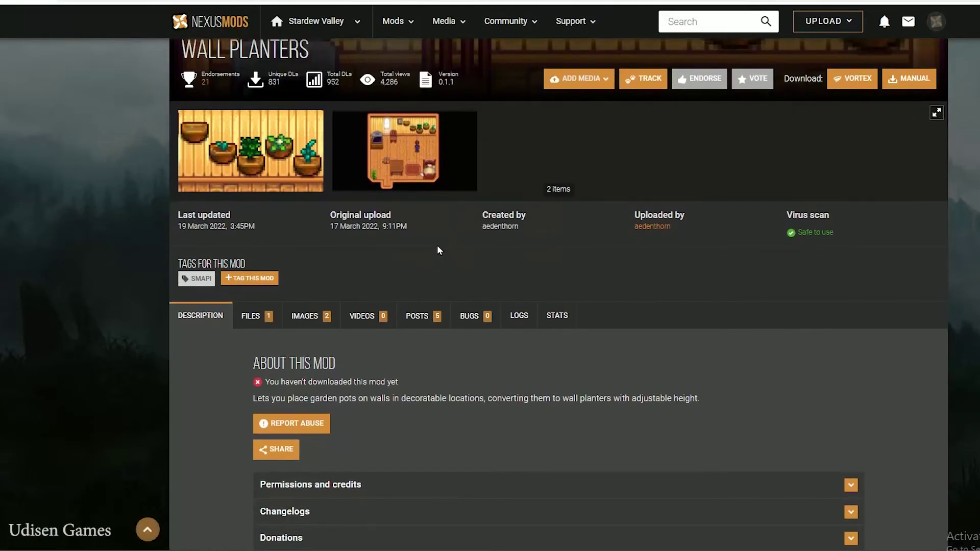
scroll(437, 243, "up", 1)
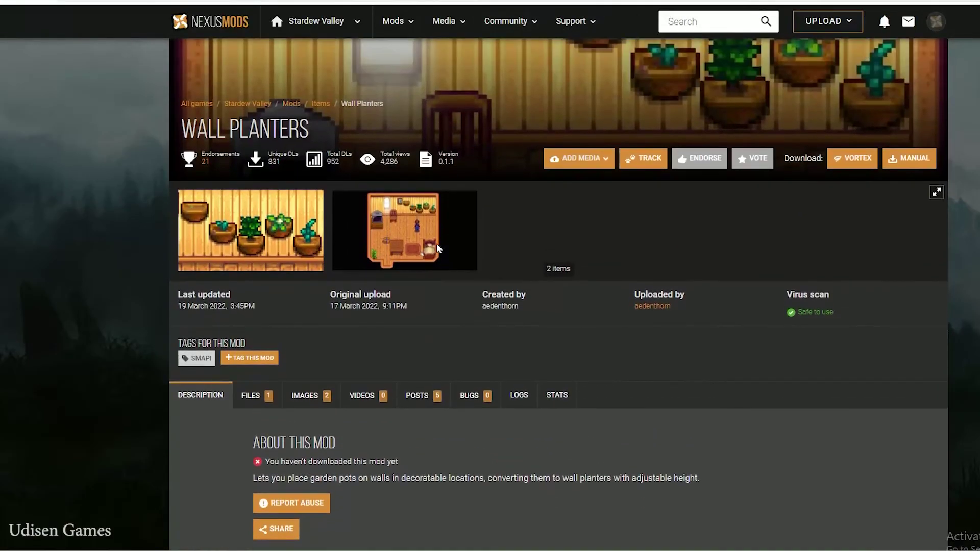
scroll(435, 245, "down", 1)
Step: Show the Wall Planters files and start a manual slow download of the main file
left_click(251, 316)
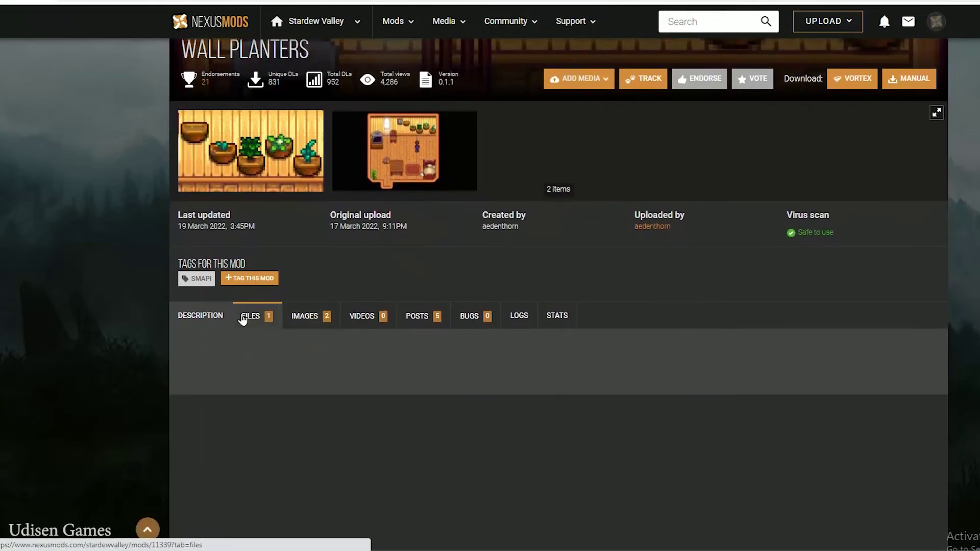
scroll(246, 264, "up", 2)
scroll(245, 264, "up", 1)
triple_click(322, 207)
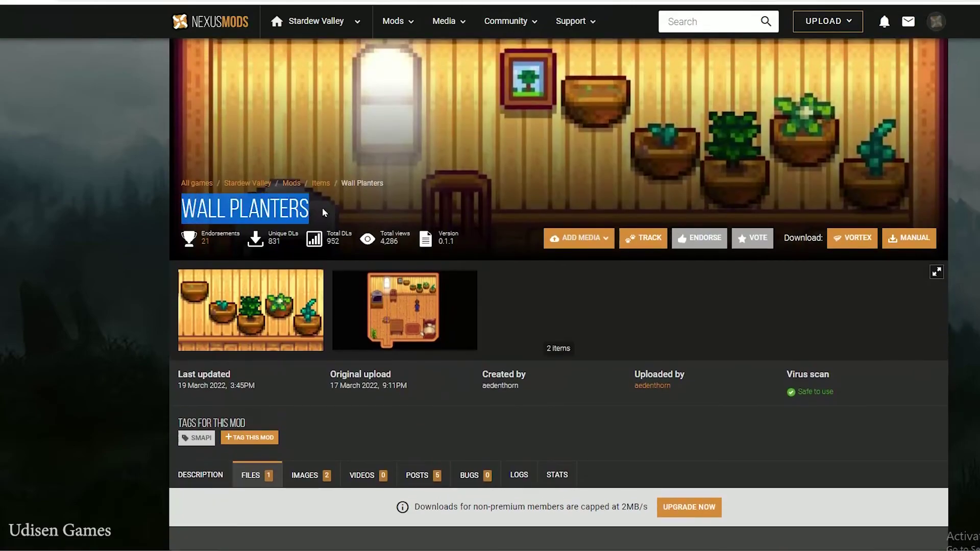
scroll(316, 253, "down", 5)
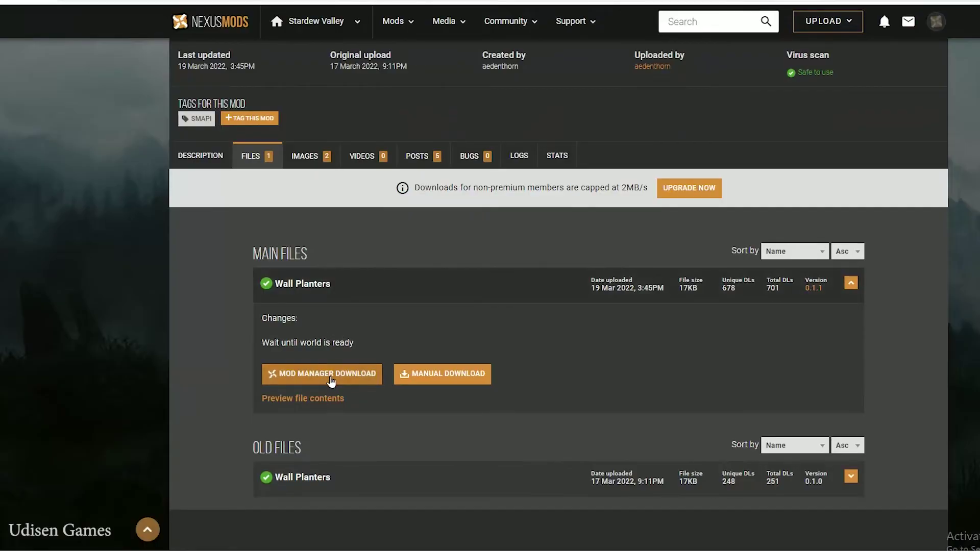
left_click(436, 375)
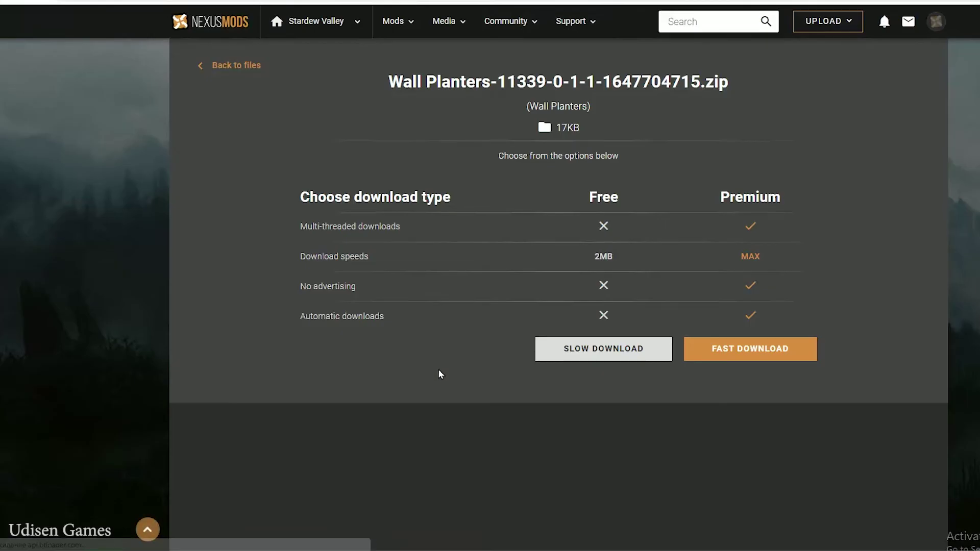
left_click(574, 357)
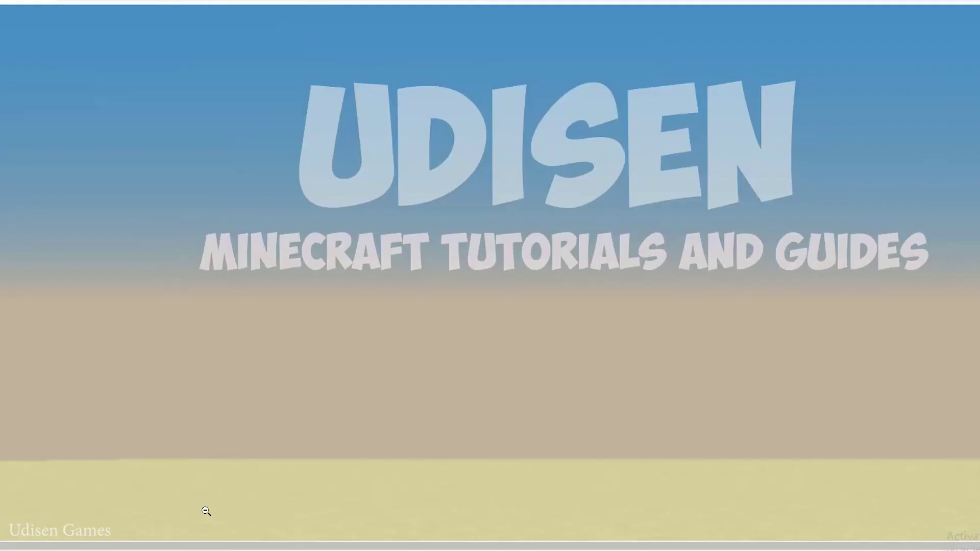
Step: Show the download in Downloads, switch to large icons, and delete the Skype folder
right_click(252, 546)
left_click(255, 529)
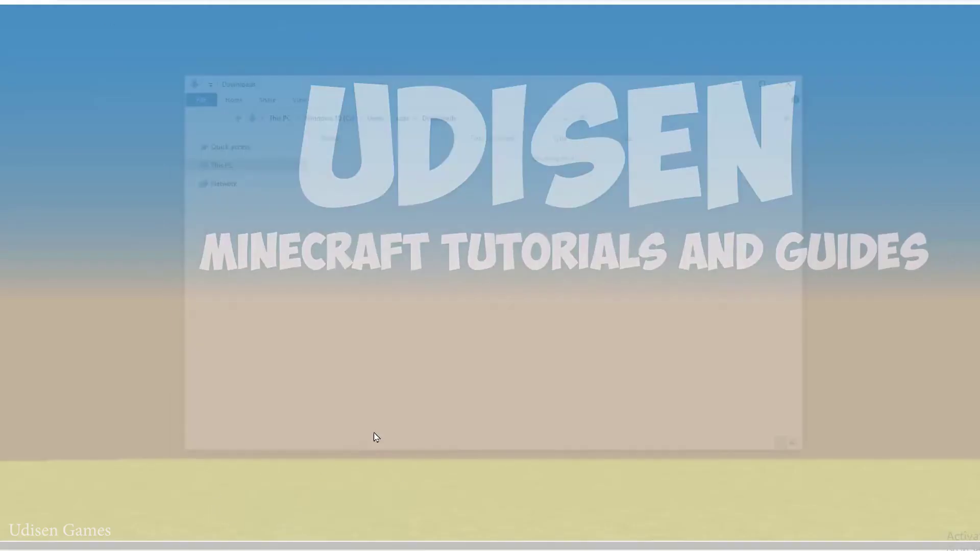
right_click(421, 241)
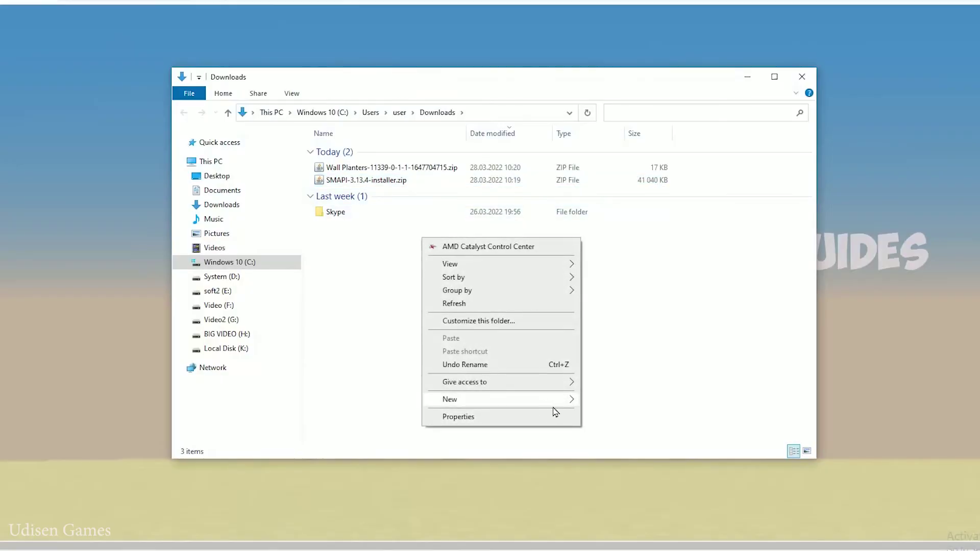
right_click(640, 246)
mouse_move(669, 262)
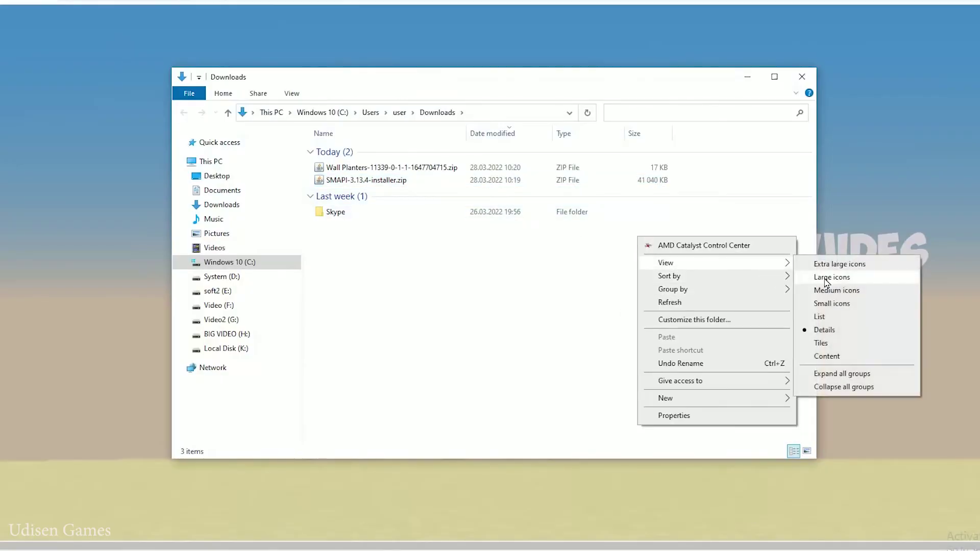
left_click(825, 277)
left_click(346, 300)
key("Delete")
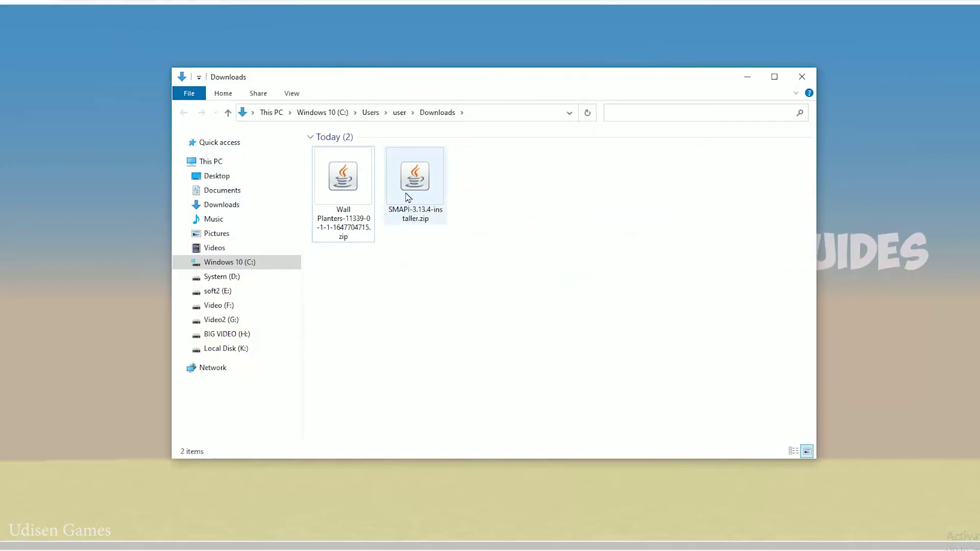
Step: Extract the SMAPI zip into its own SMAPI-3.13.4-installer folder with 7-Zip
left_click(416, 175)
right_click(414, 174)
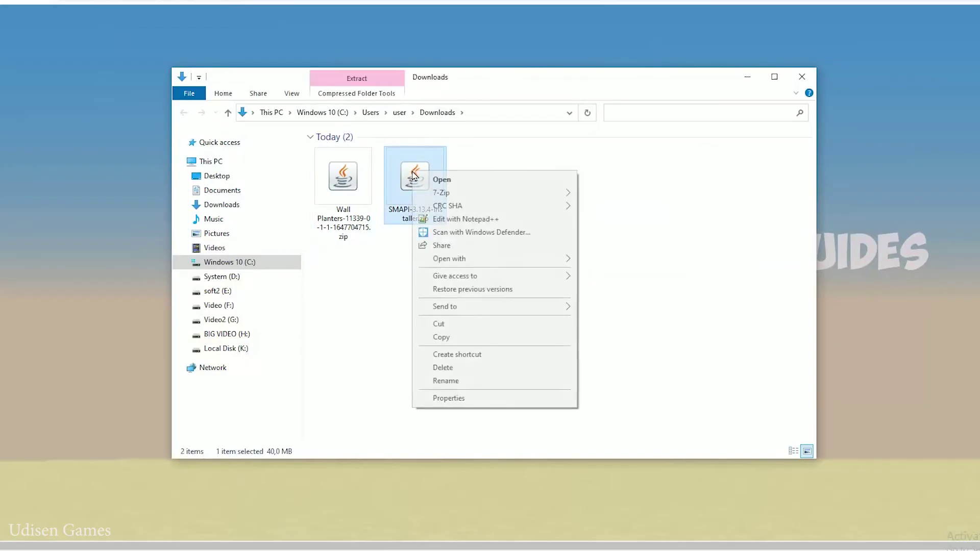
mouse_move(490, 193)
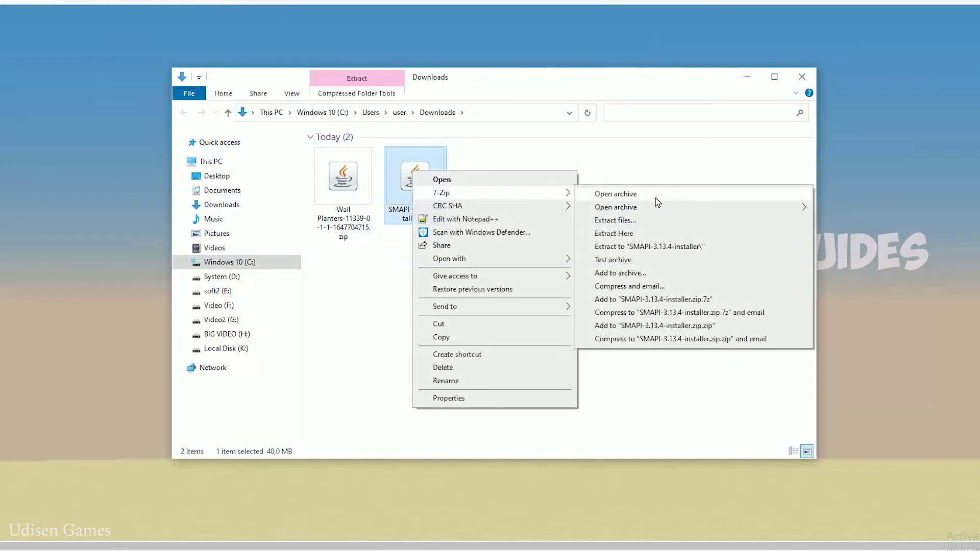
left_click(646, 247)
Step: Run install on Windows.bat from the SMAPI 3.13.4 installer subfolder
left_click(486, 179)
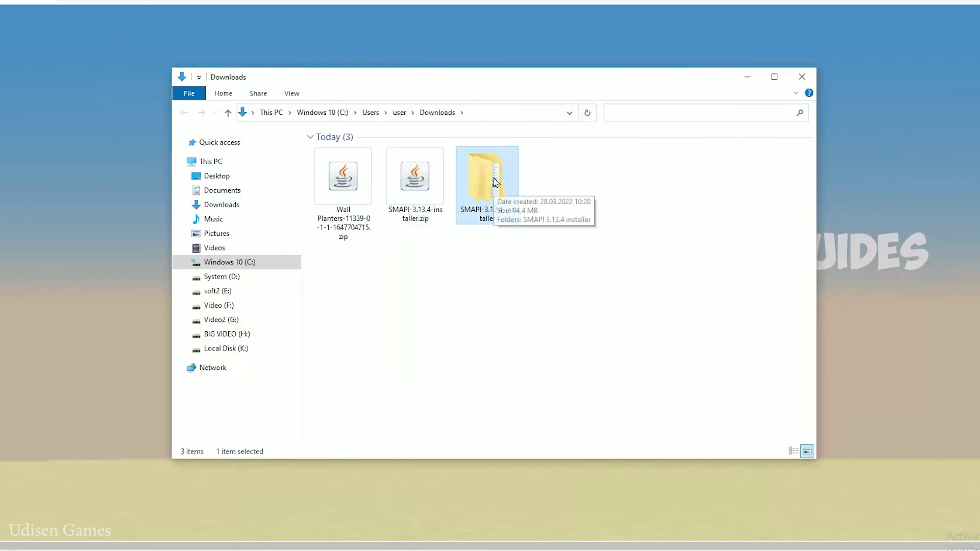
double_click(494, 181)
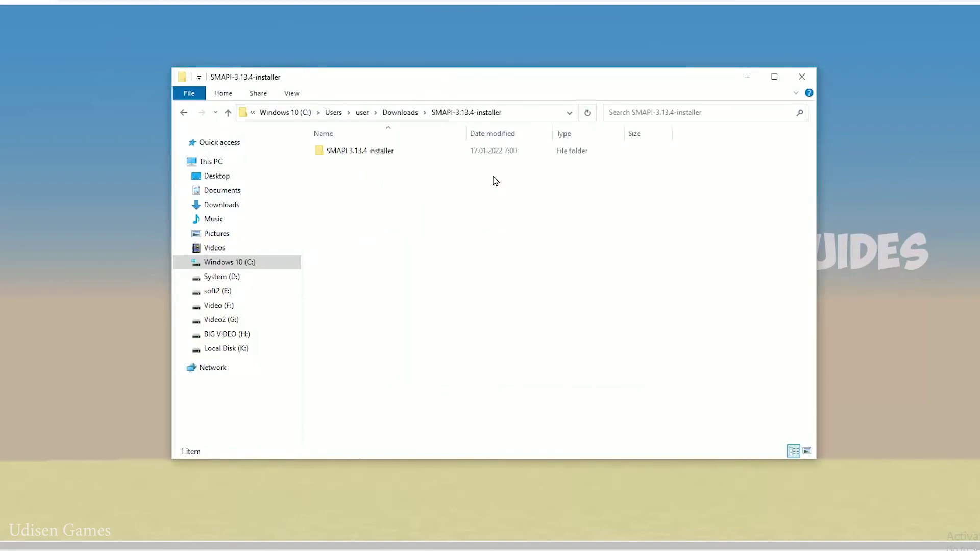
double_click(375, 158)
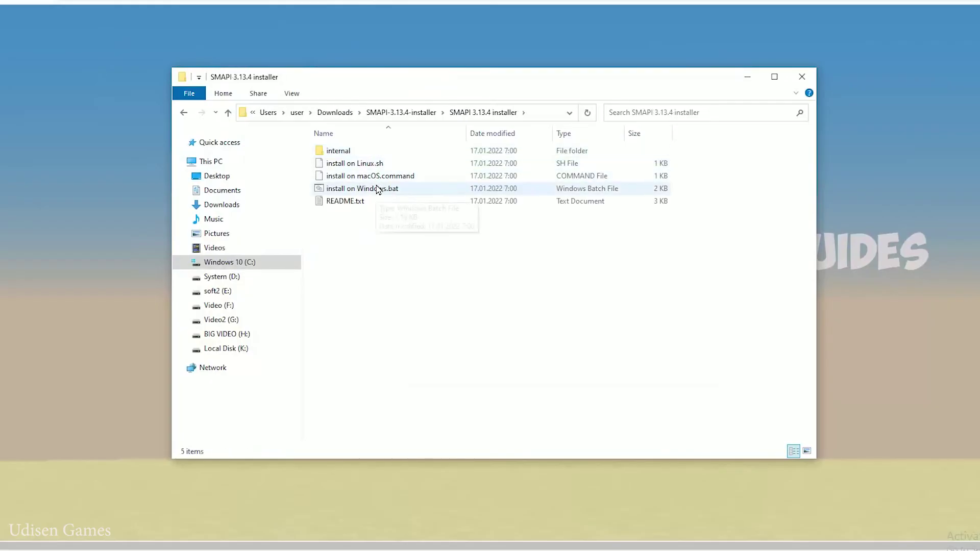
left_click(350, 190)
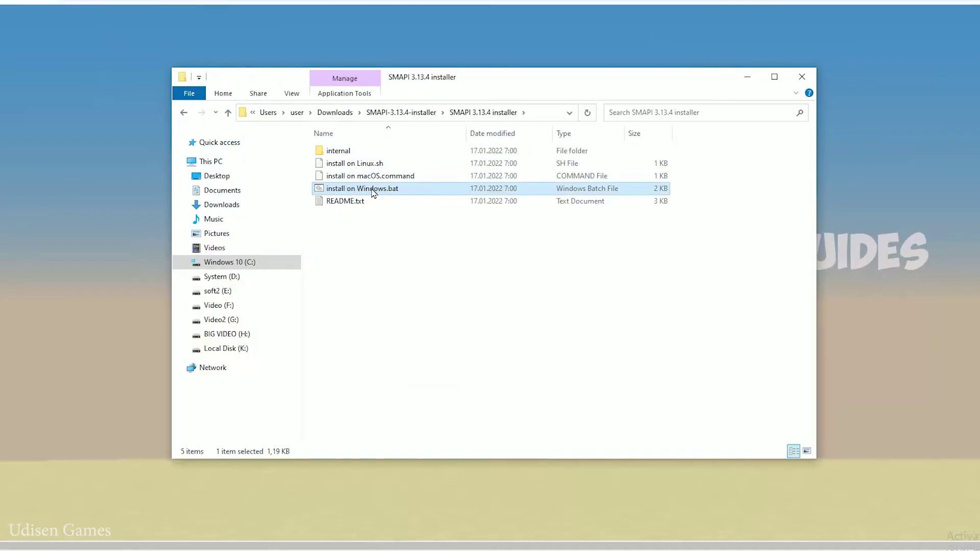
double_click(372, 189)
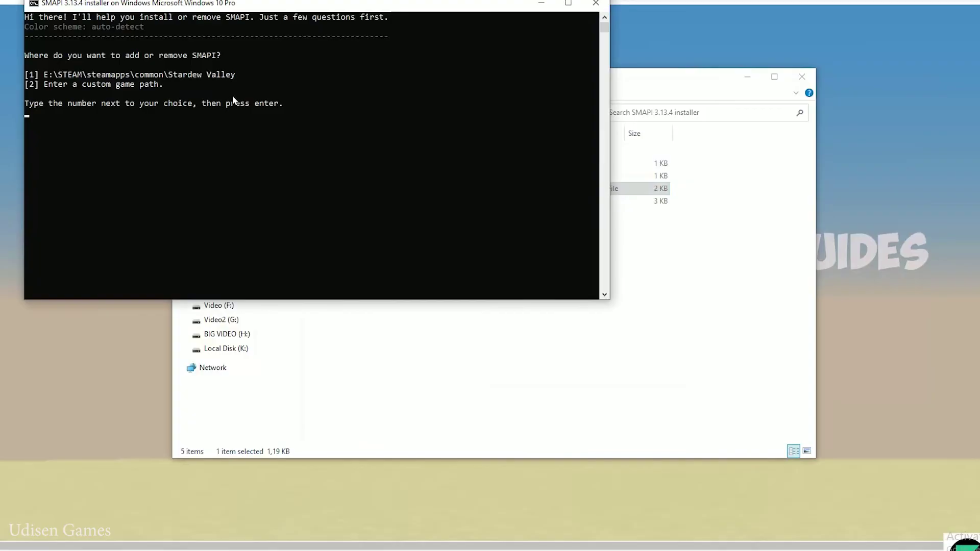
Step: Install SMAPI into the detected Stardew Valley game folder, choosing option 1
left_click_drag(189, 5, 336, 50)
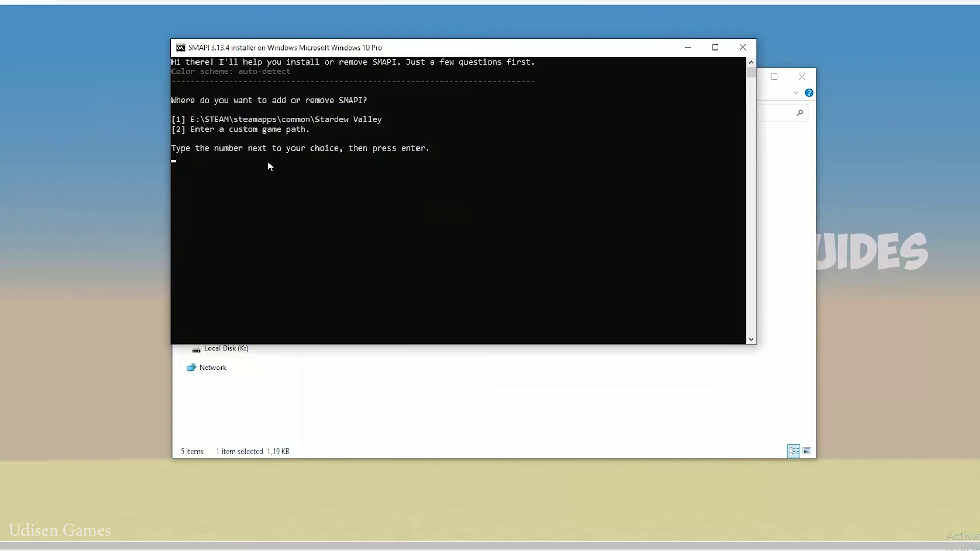
type("1")
key("Return")
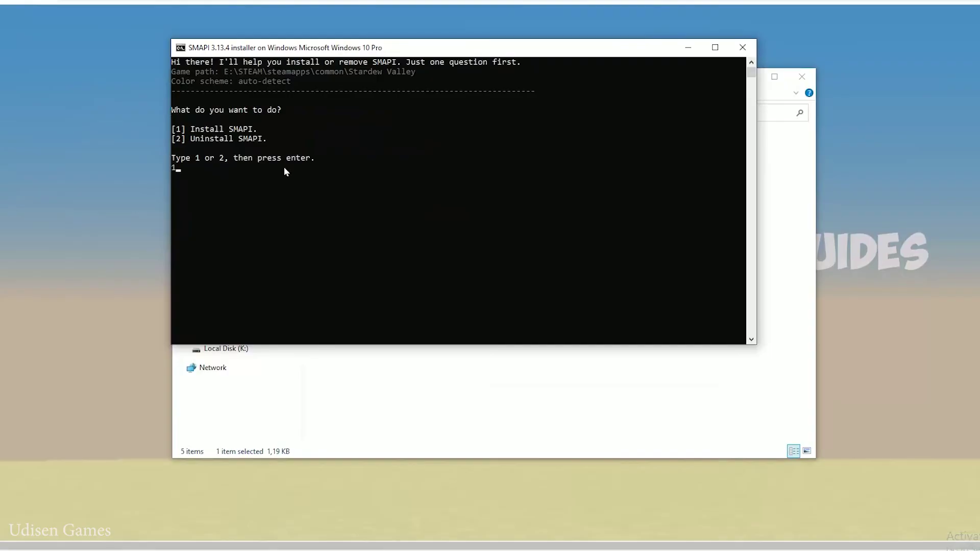
key("Return")
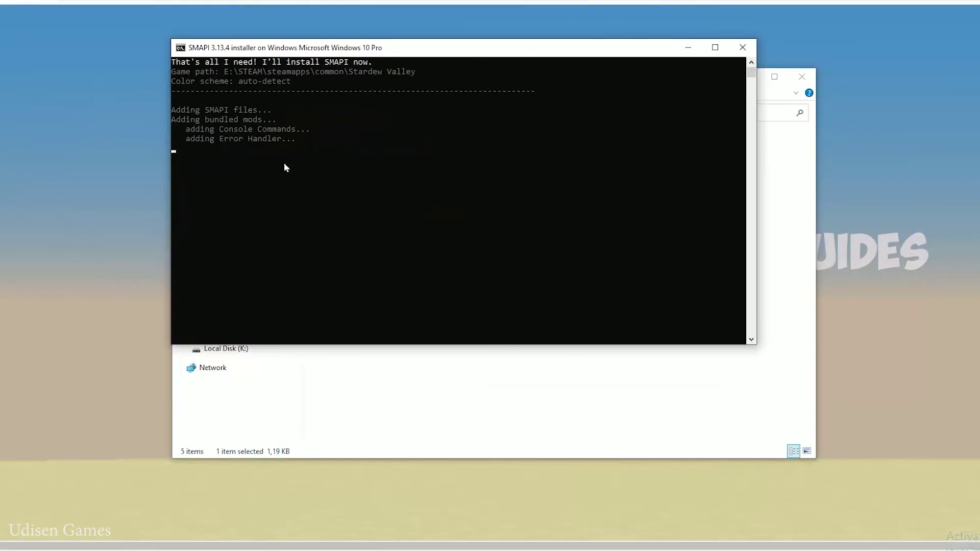
Step: Copy the suggested Steam launch-options line ending in %command% from the installer console
left_click_drag(191, 186, 544, 191)
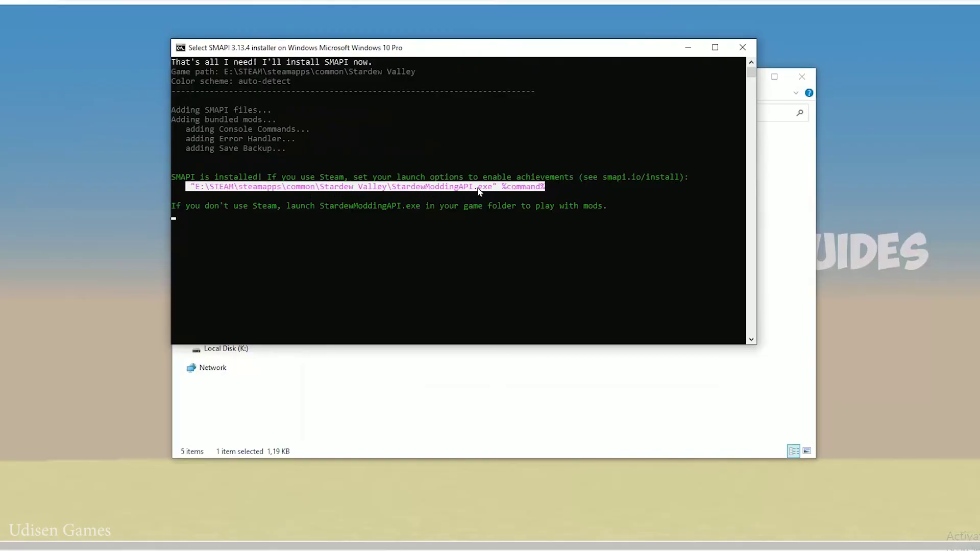
left_click_drag(560, 187, 191, 189)
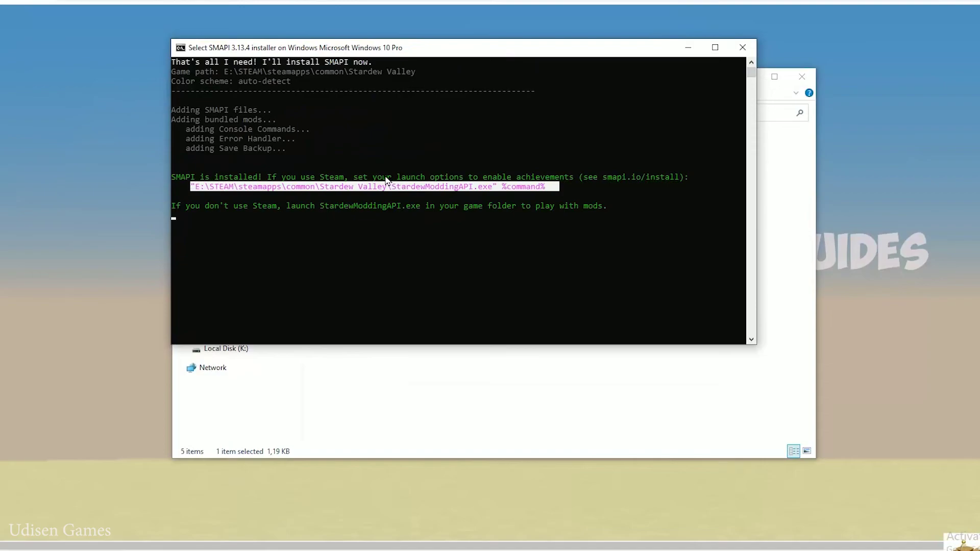
right_click(432, 188)
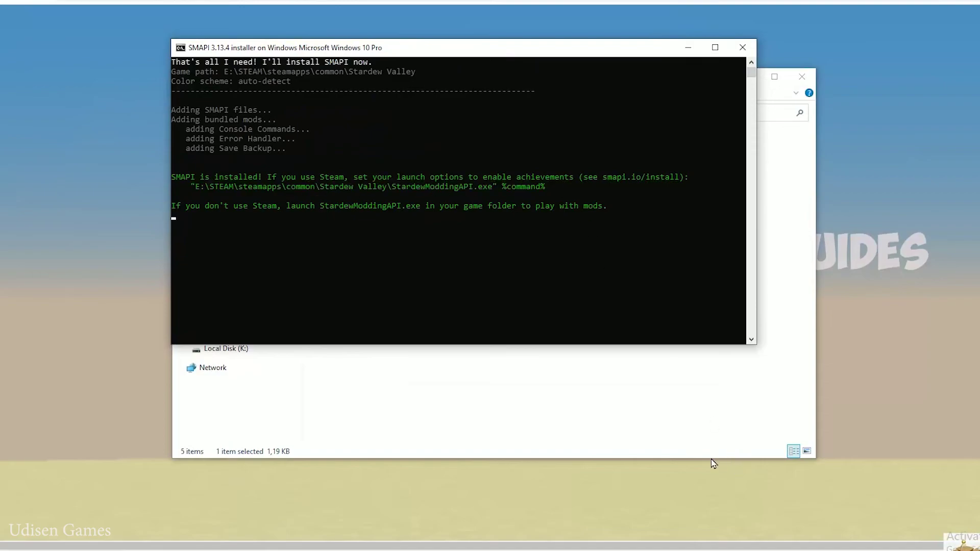
key("alt+Tab")
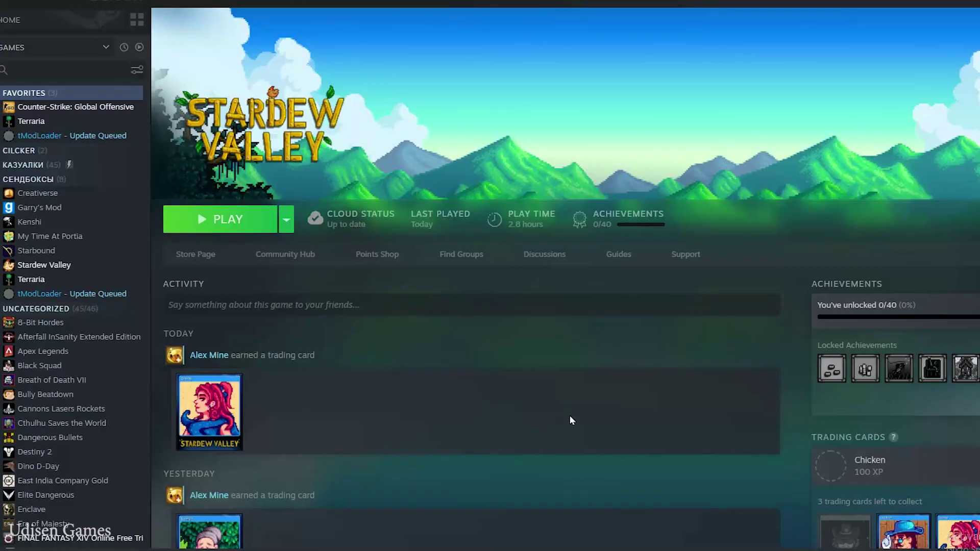
Step: Paste the SMAPI StardewModdingAPI.exe line into Stardew Valley's launch options and close Properties
right_click(97, 266)
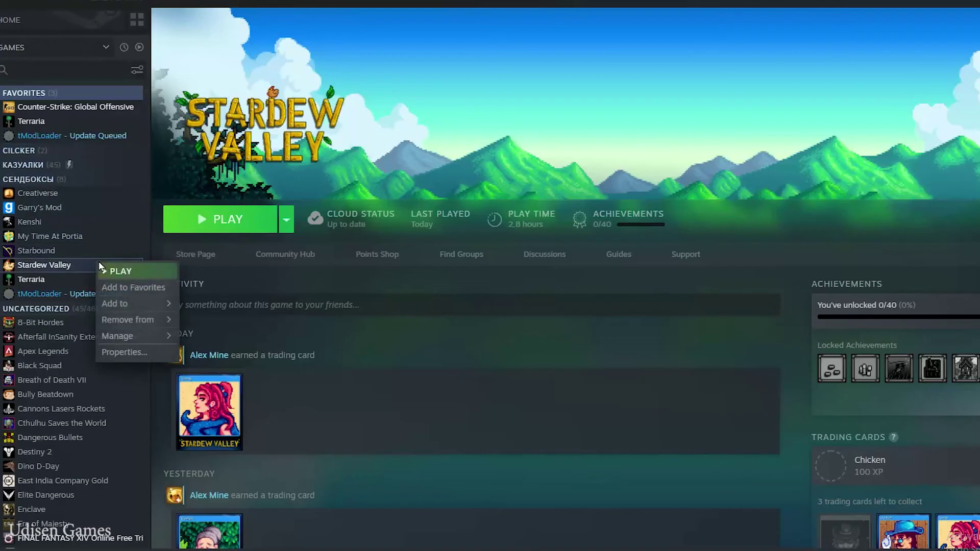
left_click(155, 356)
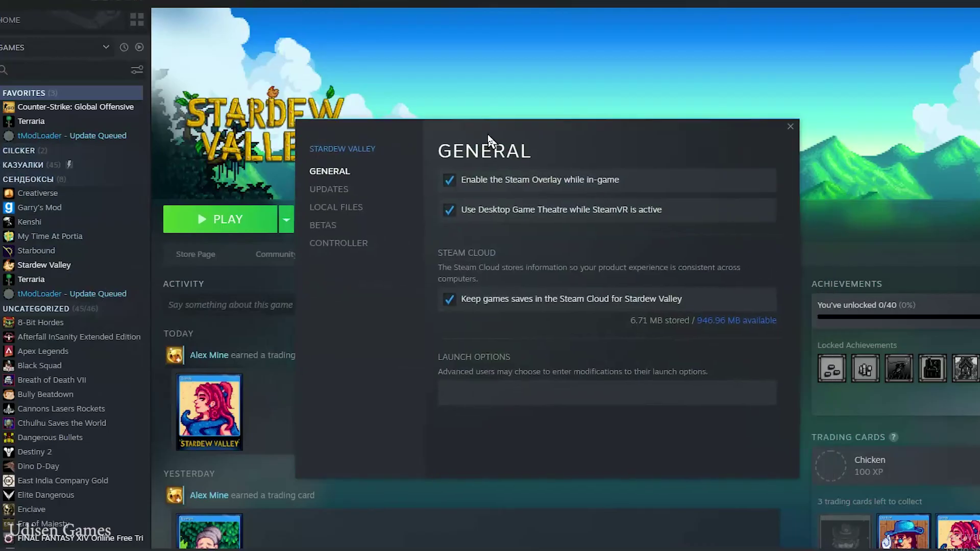
left_click(443, 364)
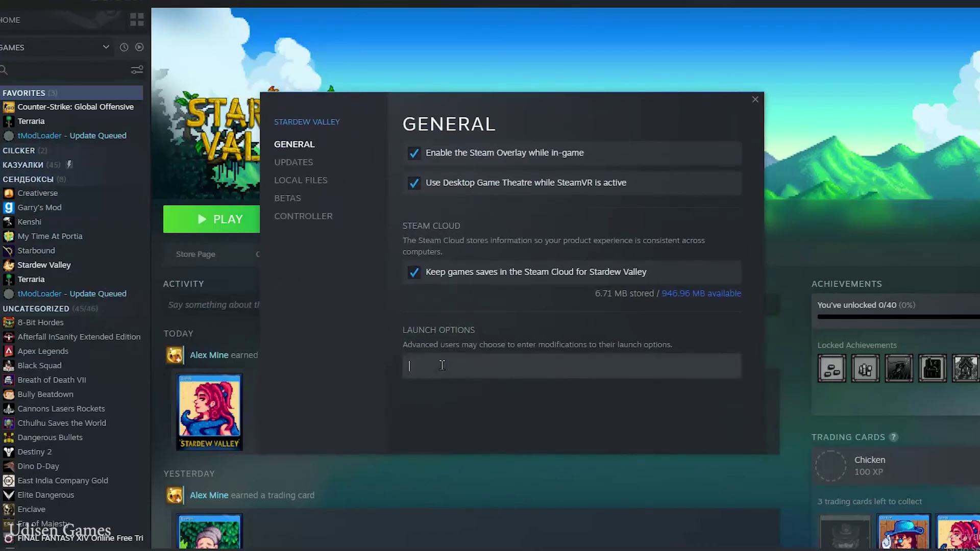
key("ctrl+v")
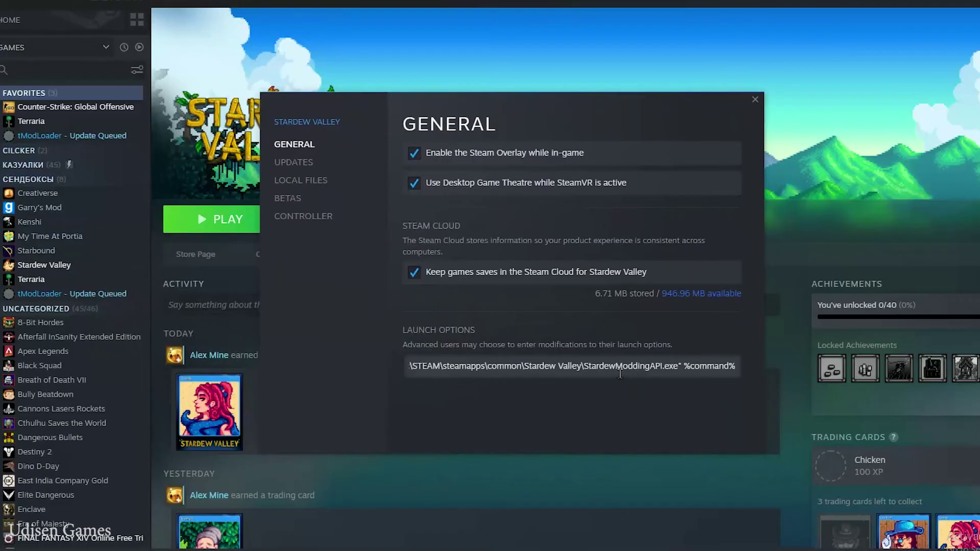
left_click(424, 372)
key("Left")
key("Left")
key("Left")
key("Left")
key("Left")
key("Left")
left_click(755, 100)
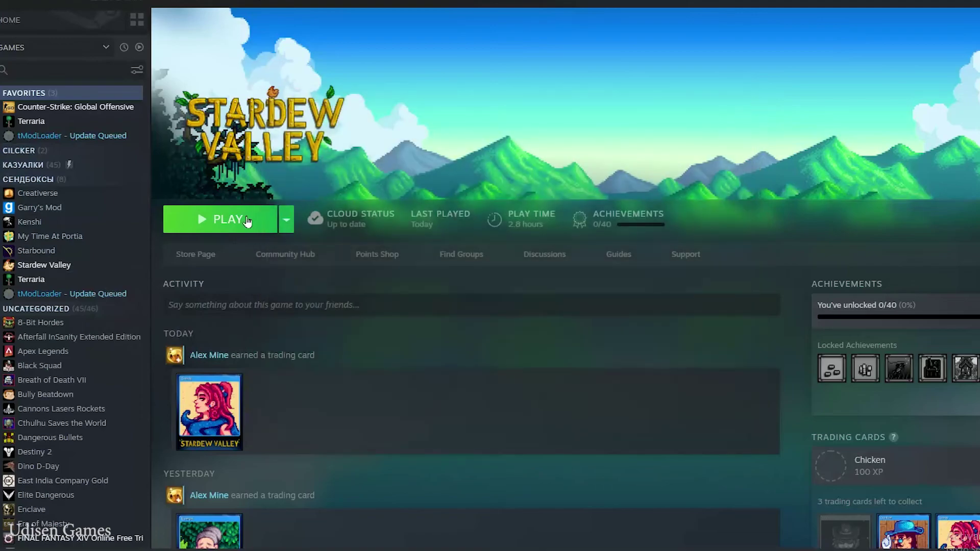
Step: Browse Stardew Valley's local files and open Mods, showing ConsoleCommands, ErrorHandler and SaveBackup
right_click(69, 268)
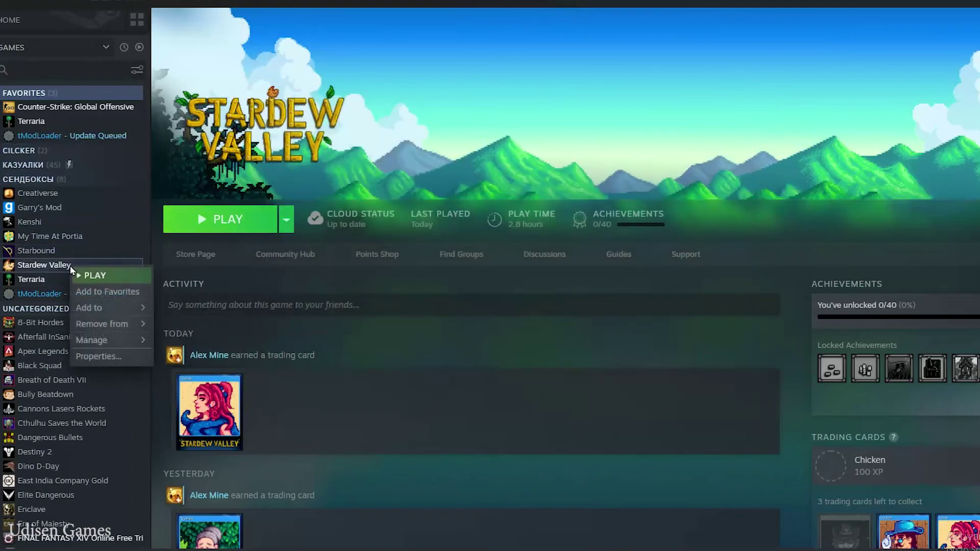
left_click(133, 357)
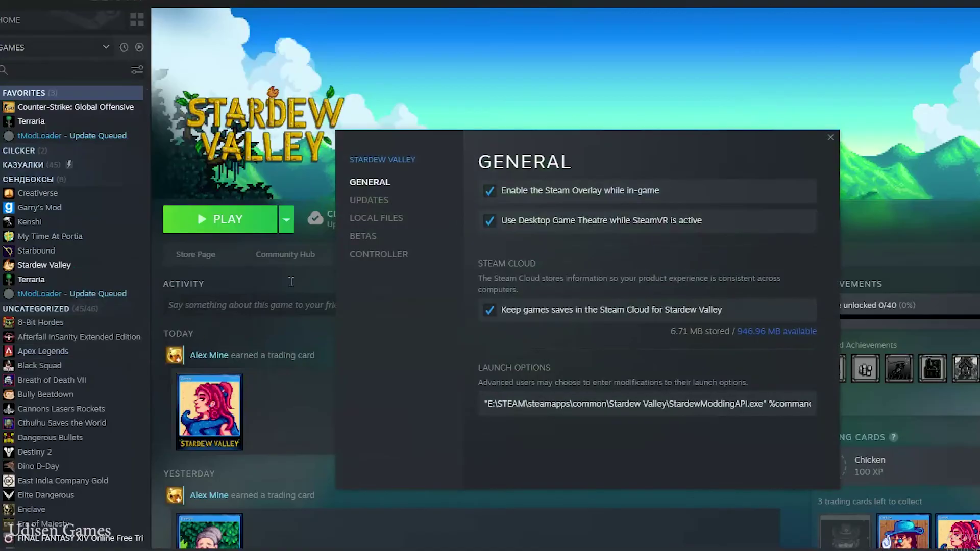
left_click(379, 218)
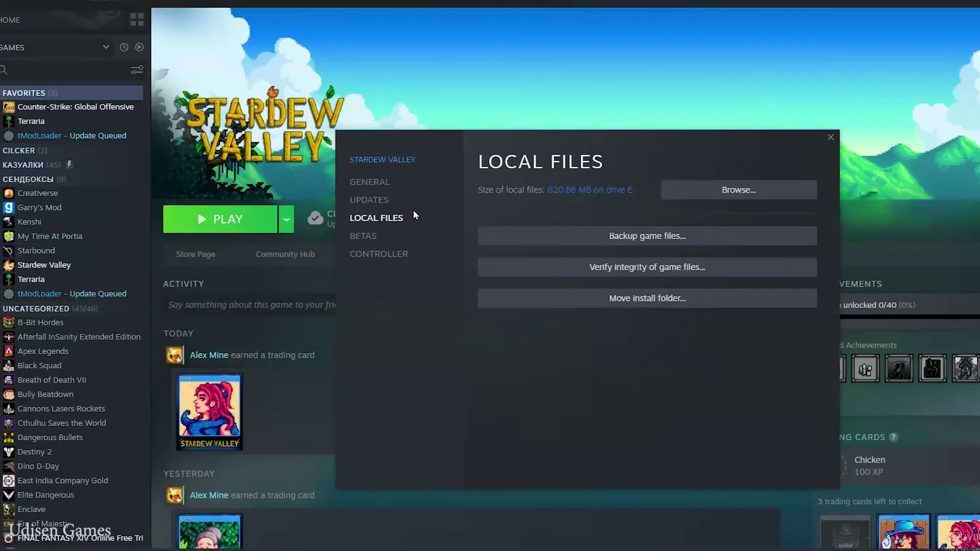
left_click(711, 190)
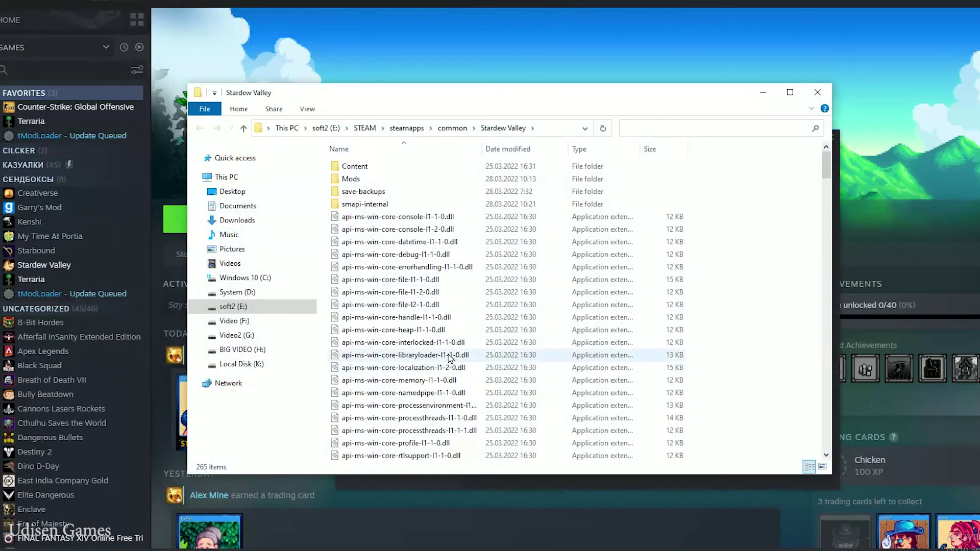
left_click(364, 182)
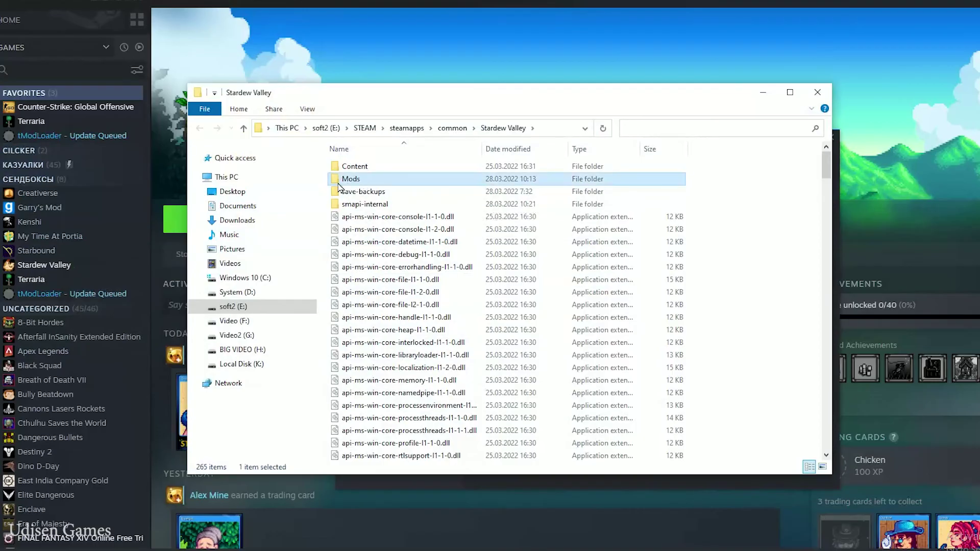
double_click(380, 183)
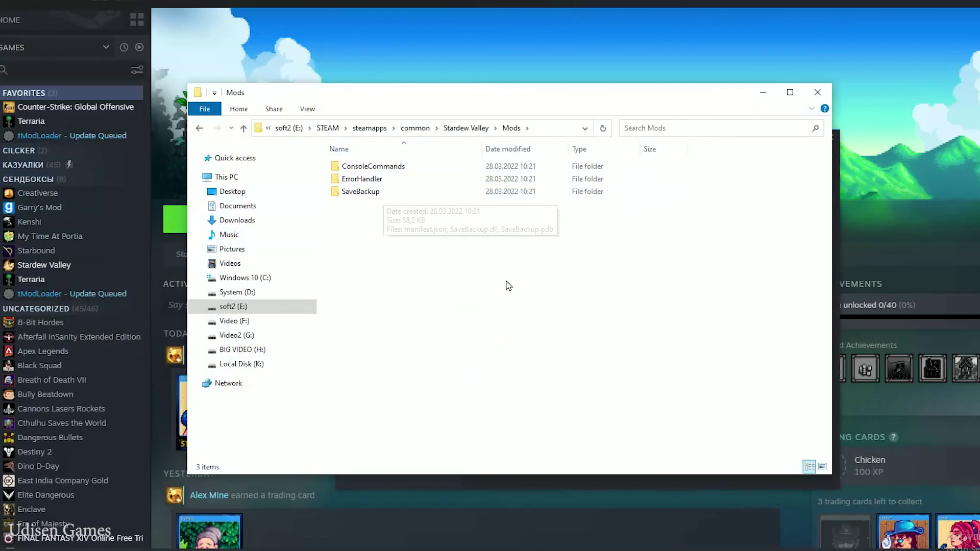
left_click(375, 167)
left_click(369, 179)
left_click(373, 193)
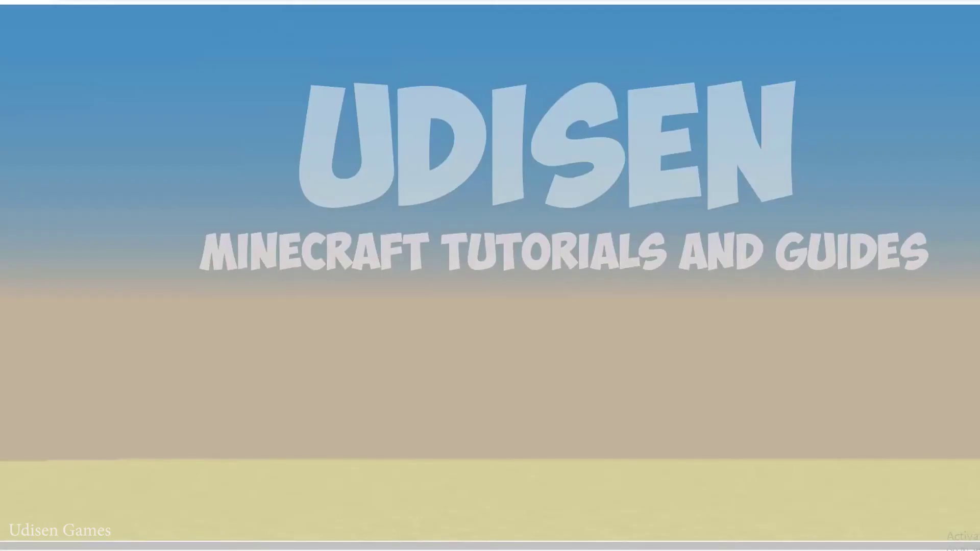
Step: Delete the SMAPI zip and installer folder from Downloads
right_click(126, 546)
left_click(136, 529)
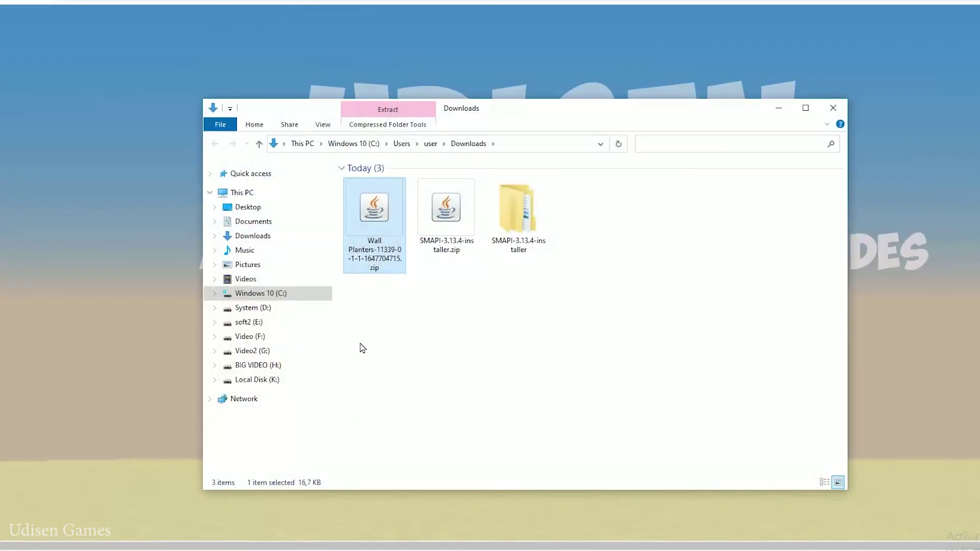
left_click_drag(475, 212, 508, 208)
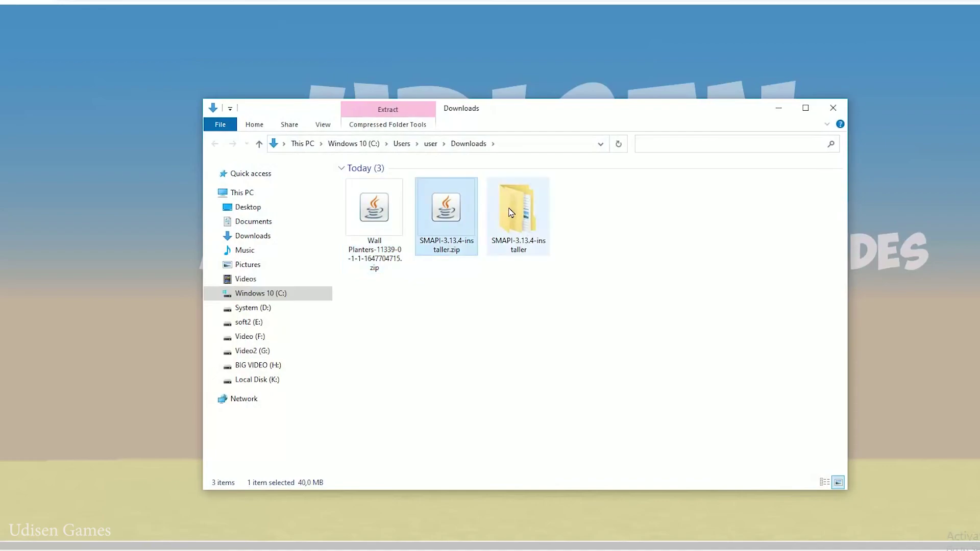
key("Delete")
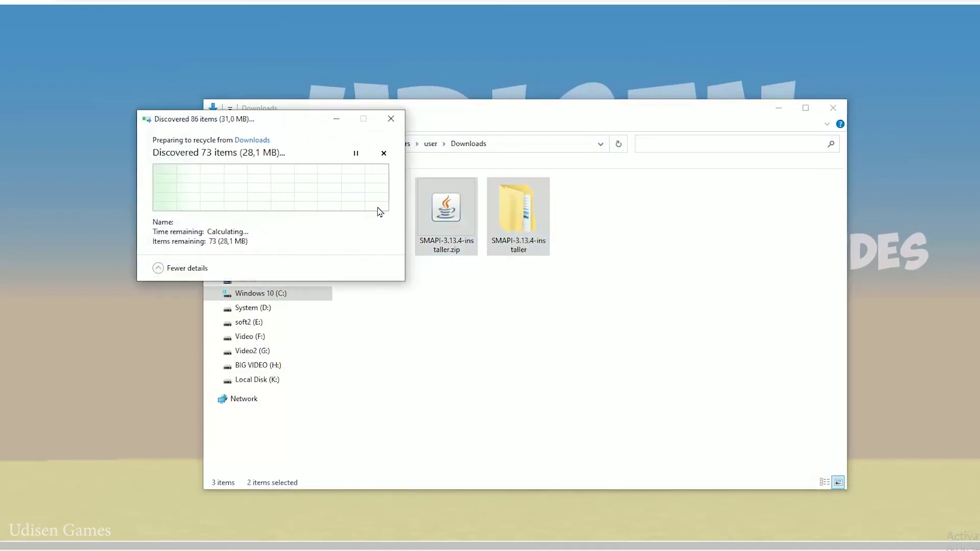
left_click_drag(276, 120, 978, 114)
Step: Extract the Wall Planters zip into Downloads with 7-Zip Extract Here
left_click(375, 215)
right_click(386, 204)
mouse_move(448, 226)
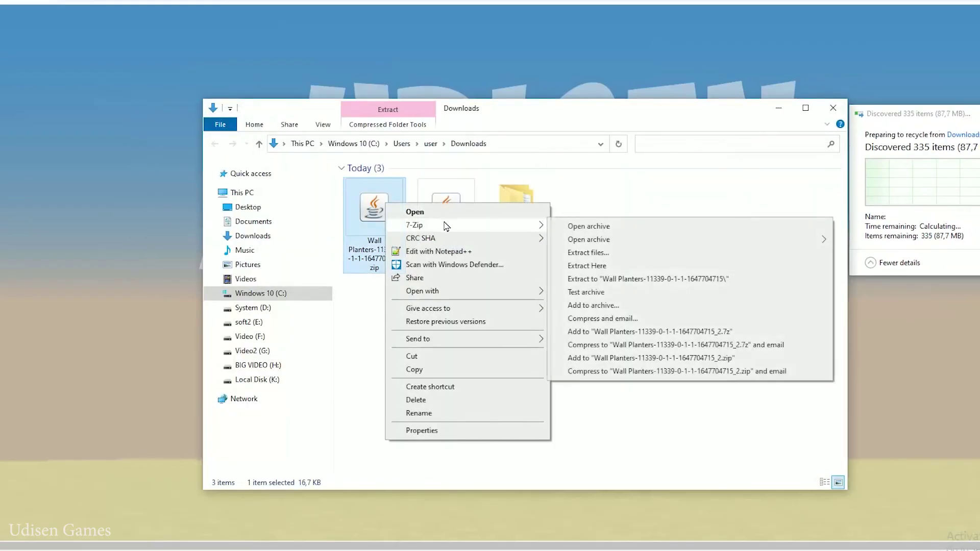
left_click(606, 266)
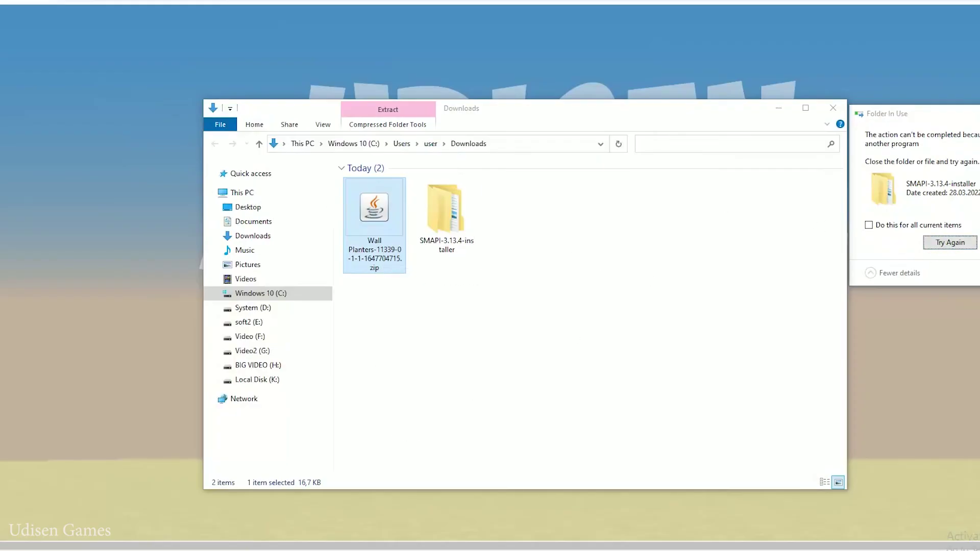
left_click(950, 243)
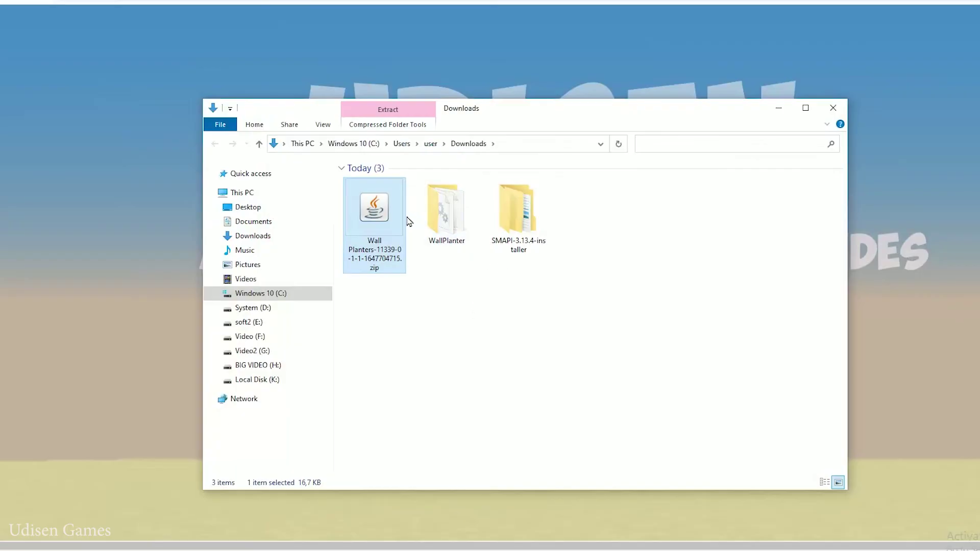
Step: Check that WallPlanter contains manifest.json, then copy the WallPlanter folder
left_click(433, 216)
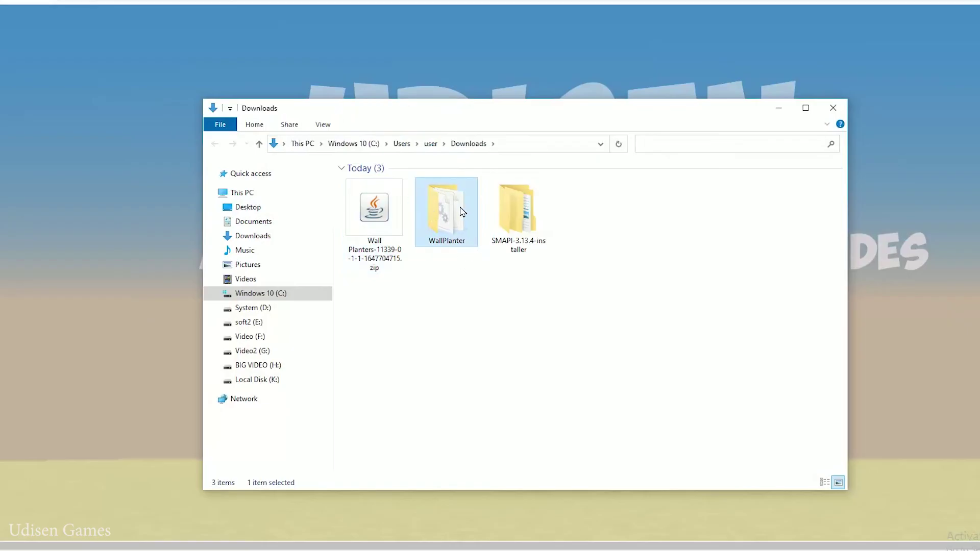
double_click(448, 210)
left_click(393, 195)
key("alt+Left")
right_click(453, 209)
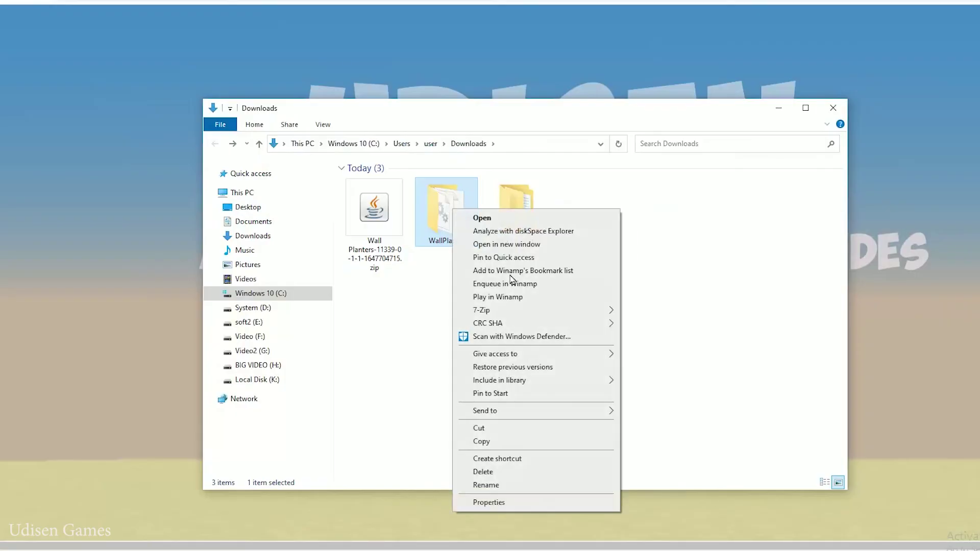
left_click(501, 442)
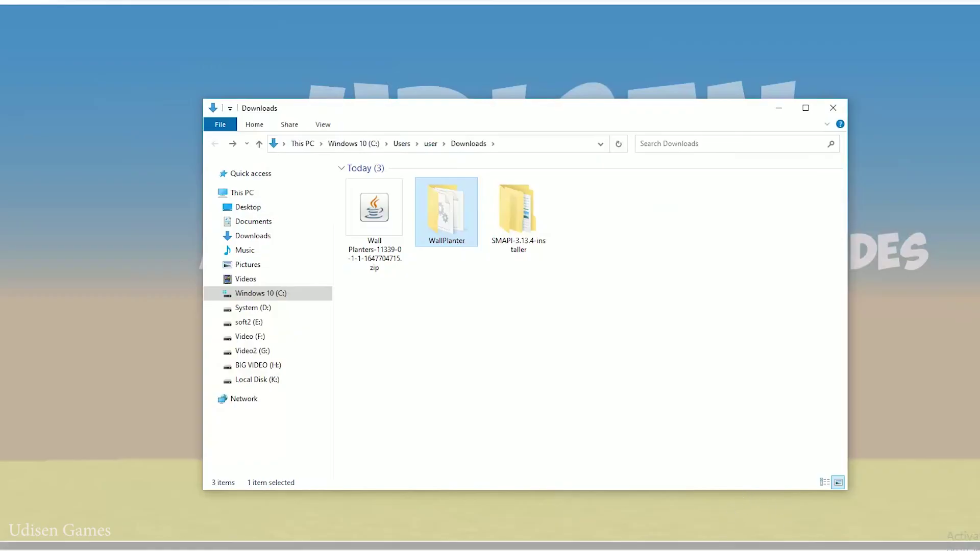
Step: Paste the WallPlanter folder into Stardew Valley's Mods folder and close that Explorer window
mouse_move(660, 546)
left_click(607, 531)
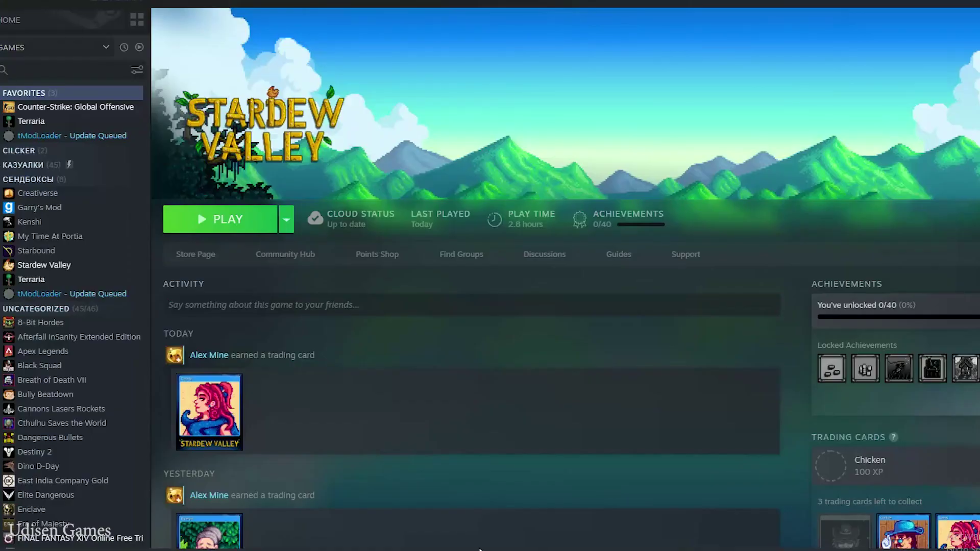
key("alt+Tab")
left_click(439, 235)
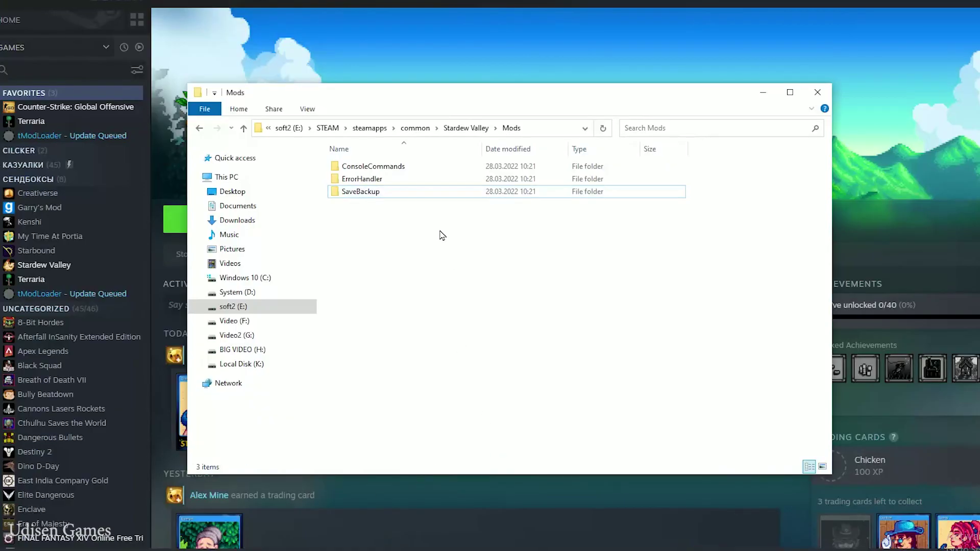
right_click(439, 230)
left_click(469, 328)
left_click(350, 221)
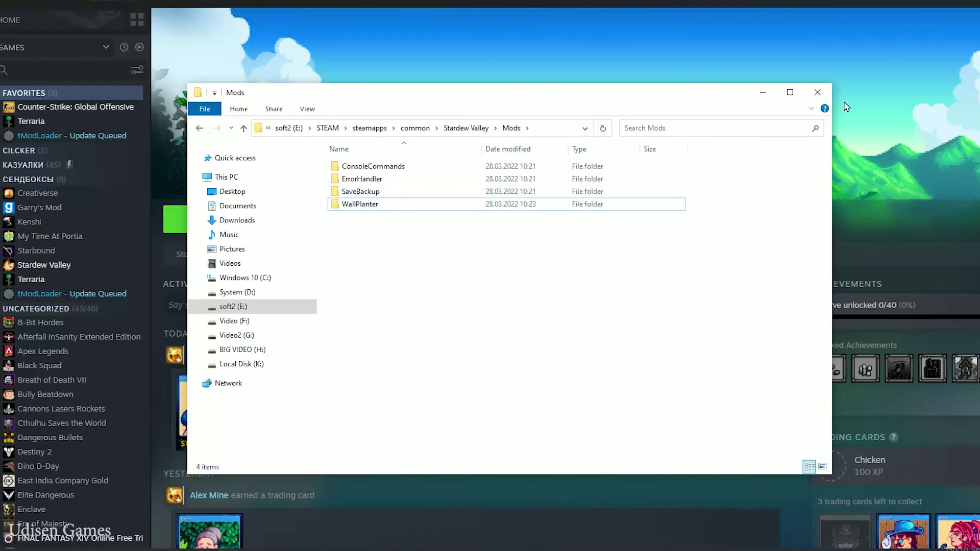
left_click(818, 94)
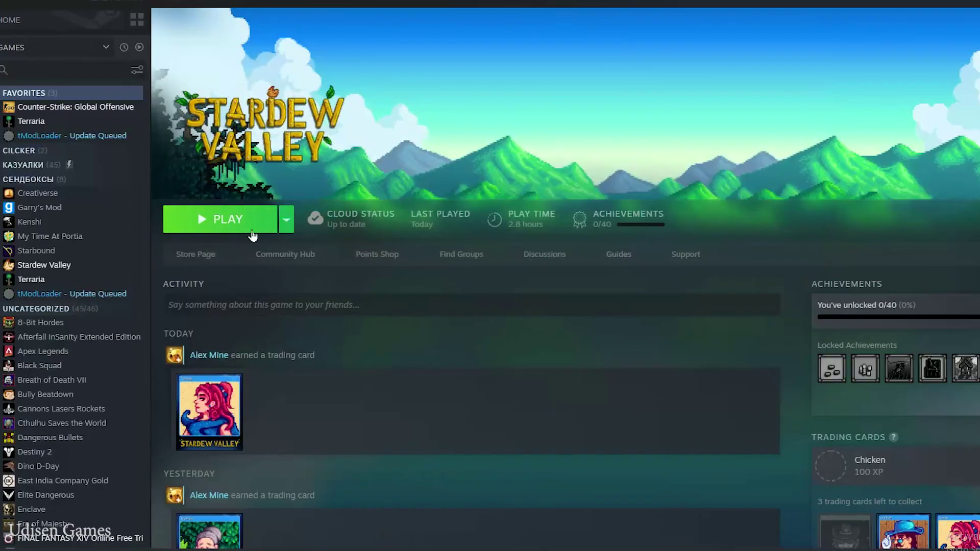
Step: Press PLAY on Stardew Valley's Steam page so the SMAPI 3.13.4 console starts
left_click(238, 223)
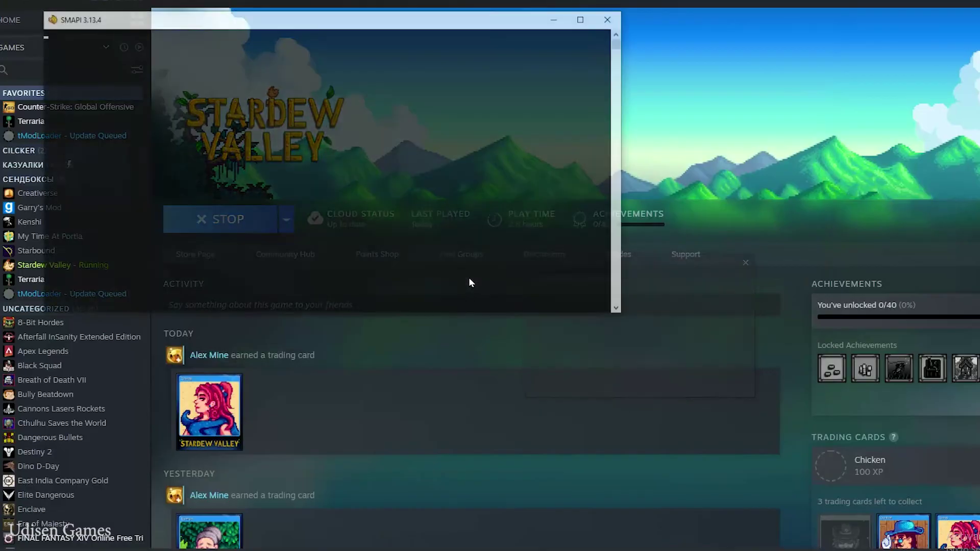